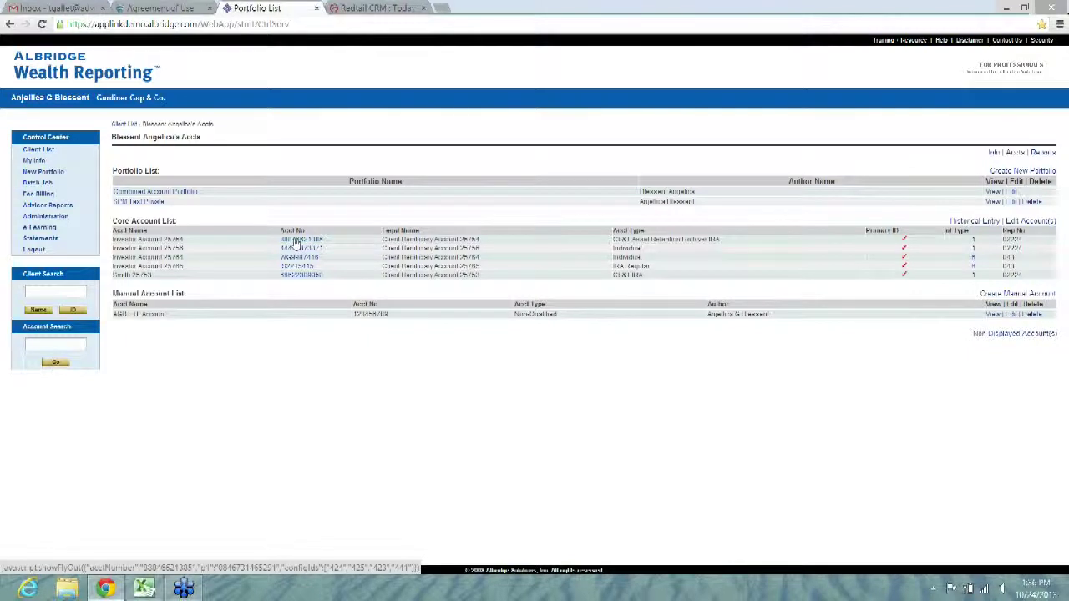
# Step: Open the AdvisoryWorld tools menu for the first account in the Core Account List
pyautogui.click(294, 241)
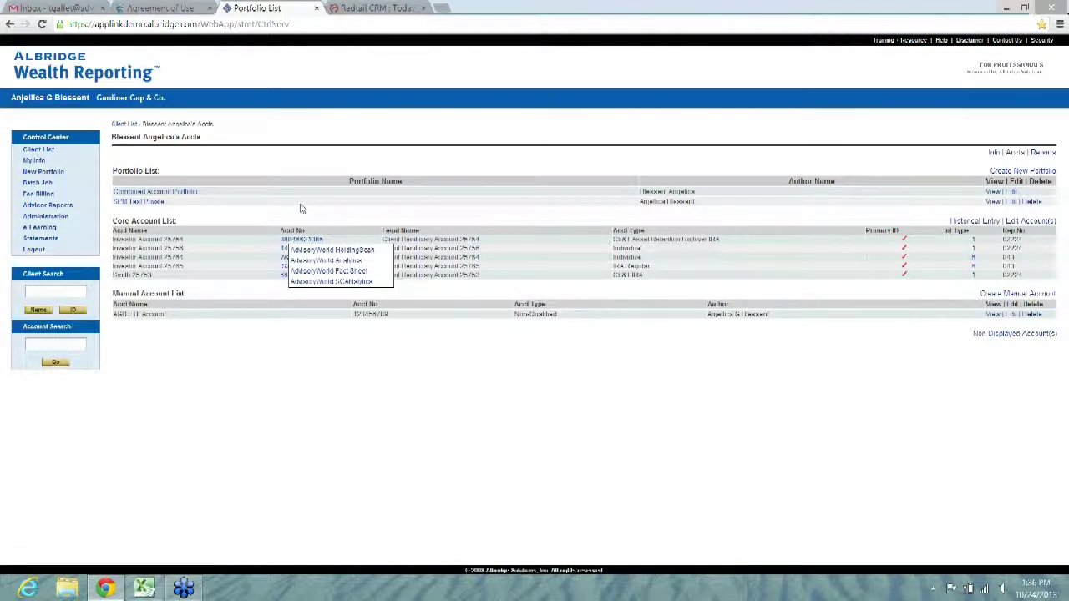
# Step: Log in to AdvisoryWorld from the Agreement of Use page with the user's username and password
pyautogui.click(159, 7)
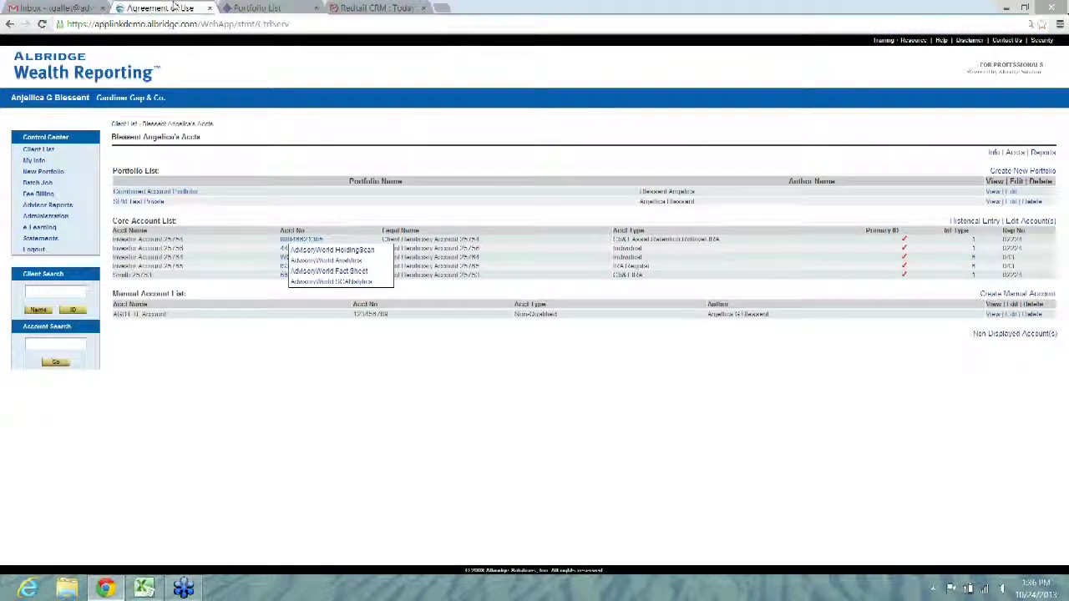
pyautogui.click(601, 119)
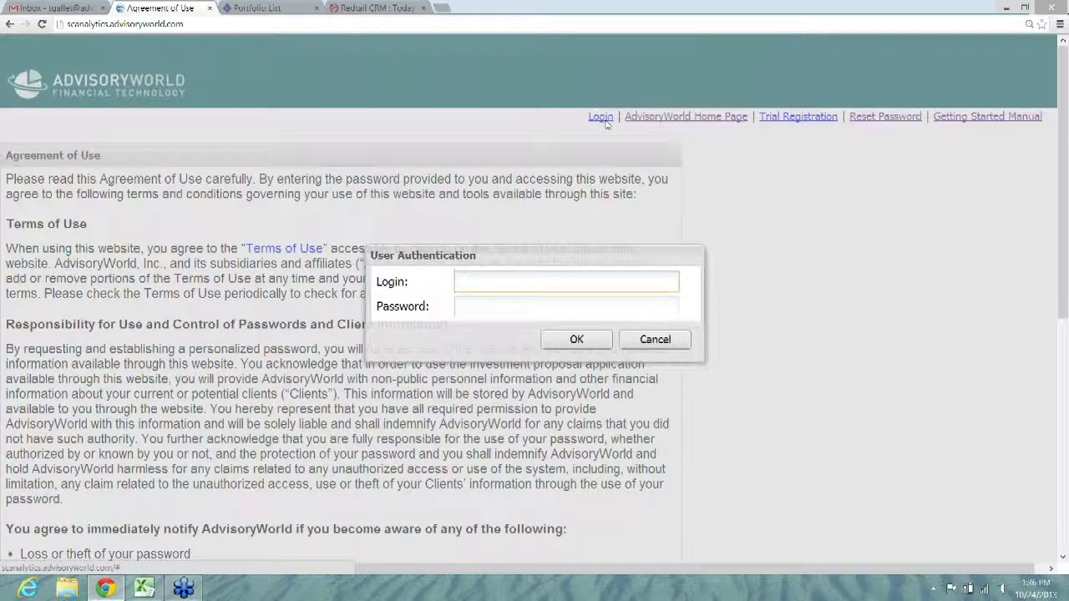
pyautogui.click(494, 311)
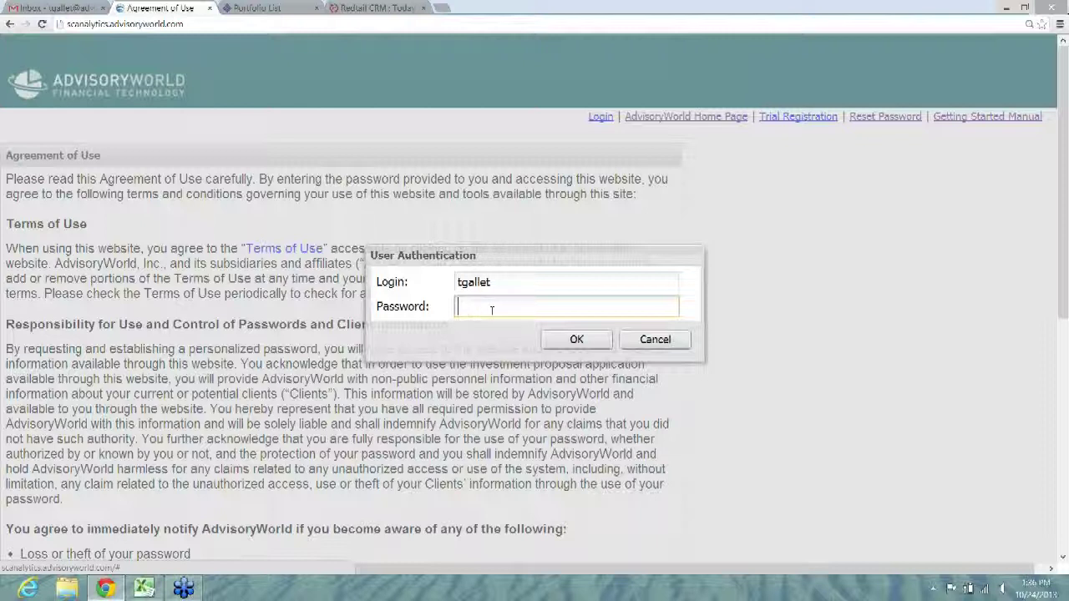
pyautogui.write('*********')
pyautogui.press('Return')
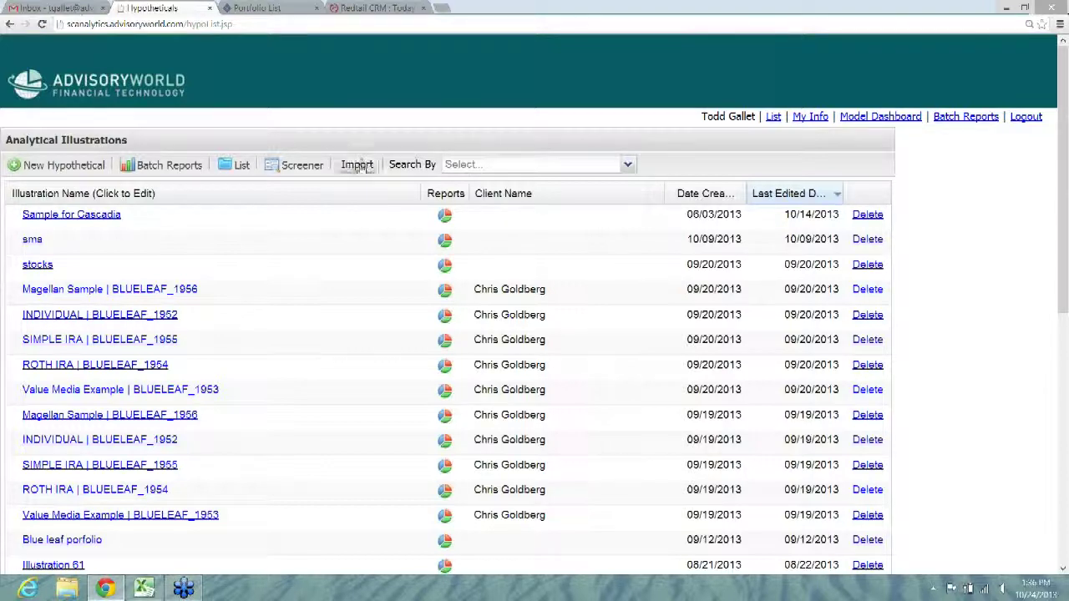
pyautogui.click(359, 165)
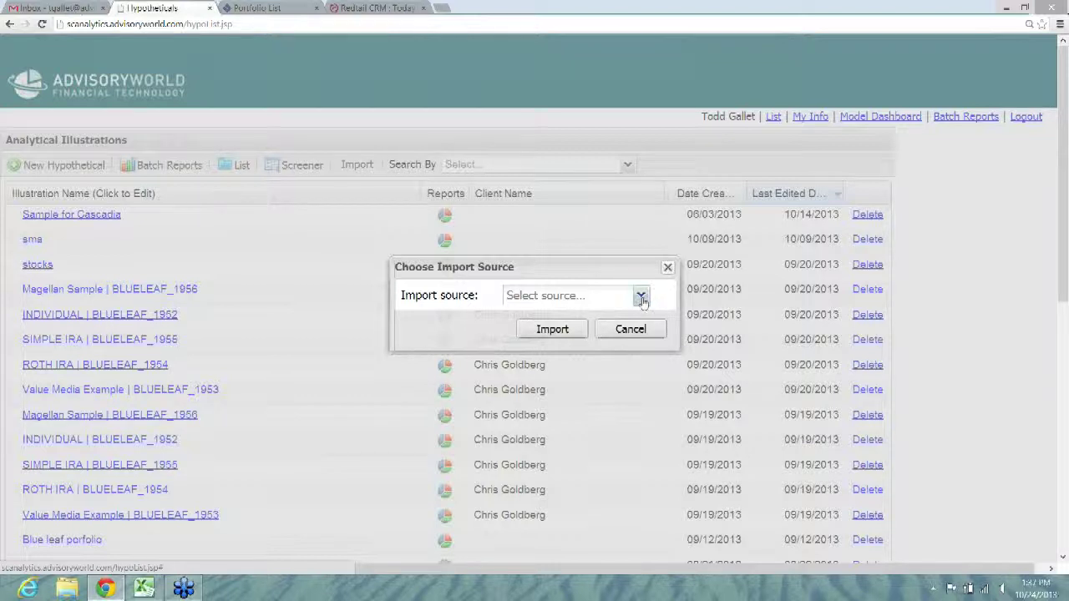
pyautogui.click(641, 295)
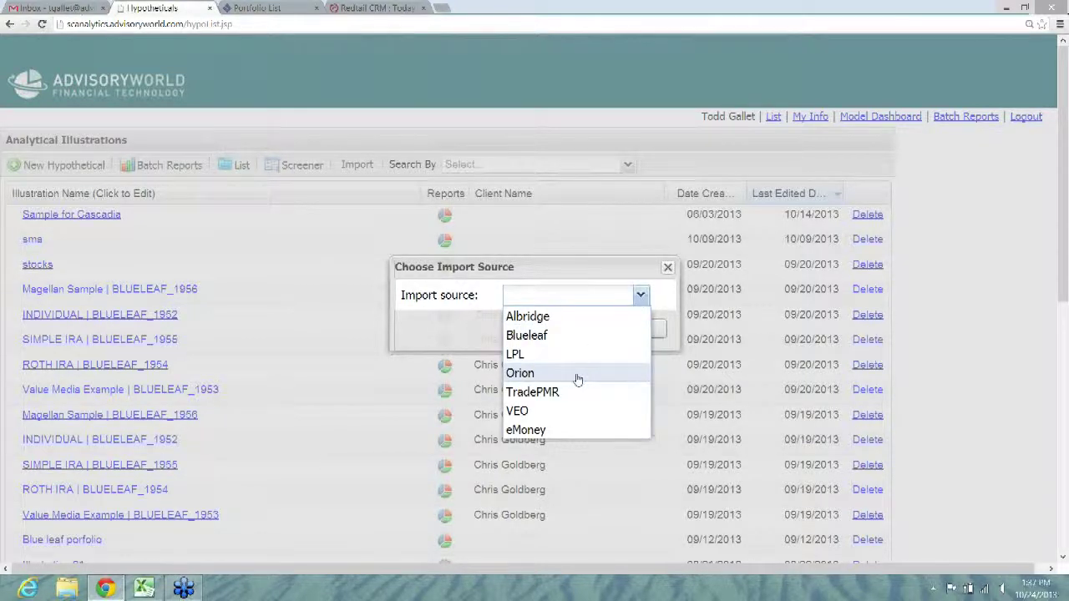
pyautogui.click(674, 290)
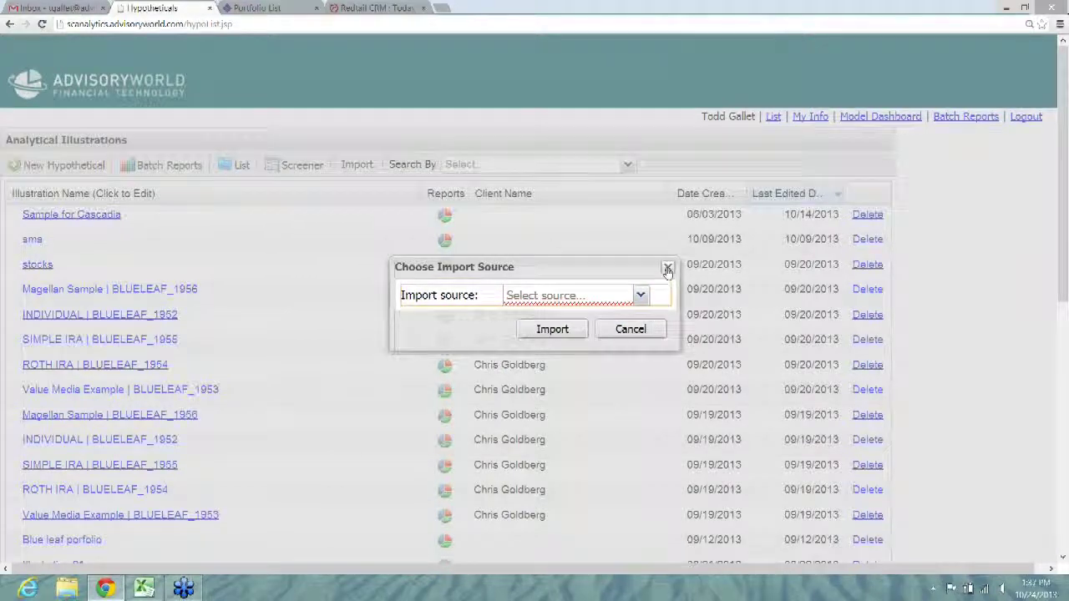
pyautogui.click(667, 268)
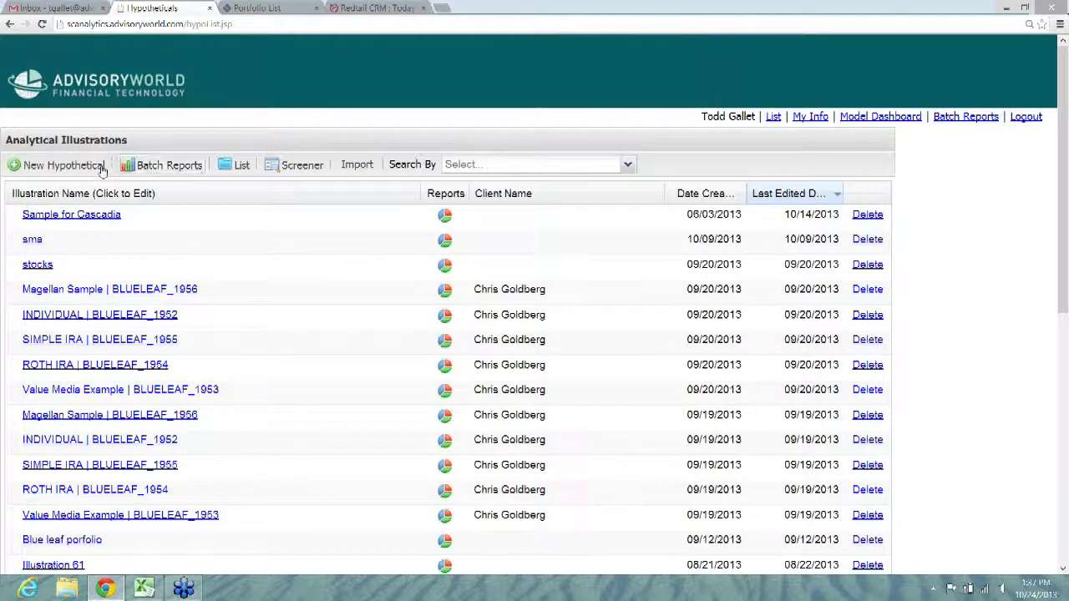
# Step: Start a new hypothetical and search the ticker 'aap' to find Apple Inc (AAPL)
pyautogui.click(75, 169)
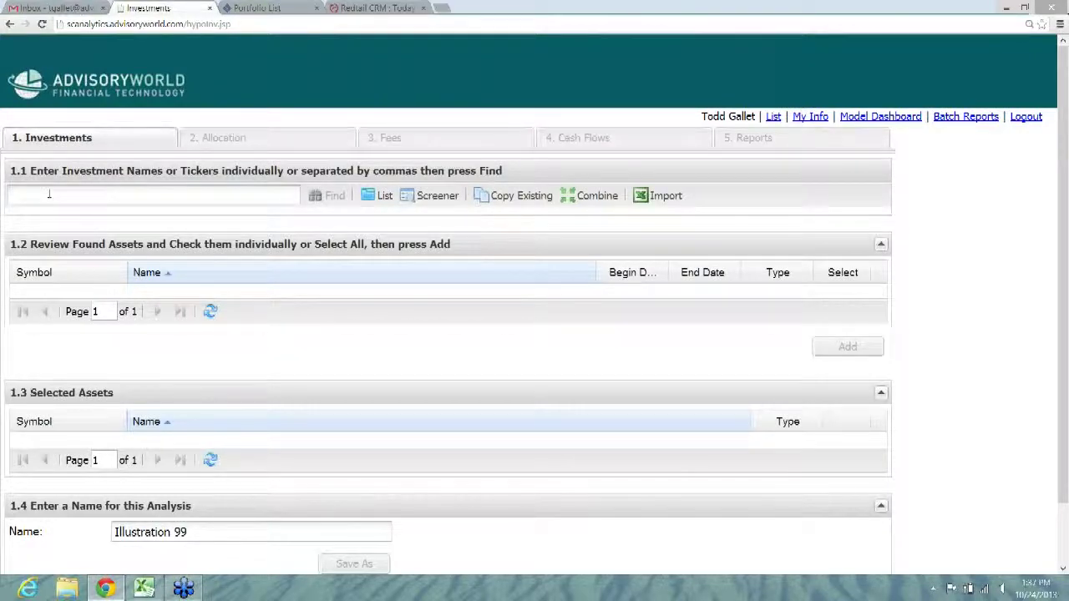
pyautogui.click(49, 195)
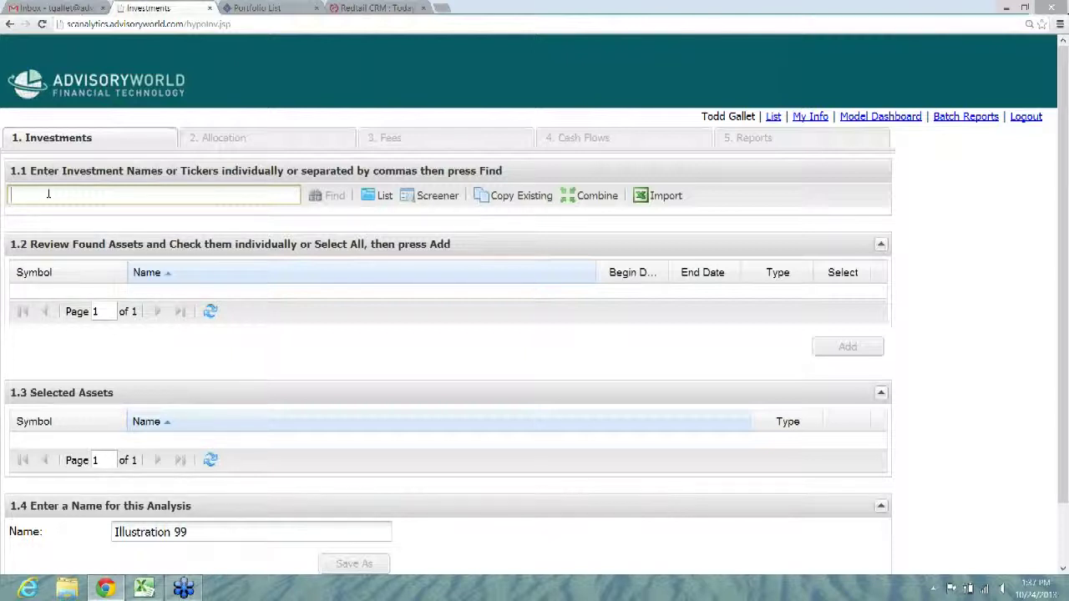
pyautogui.write('aapl')
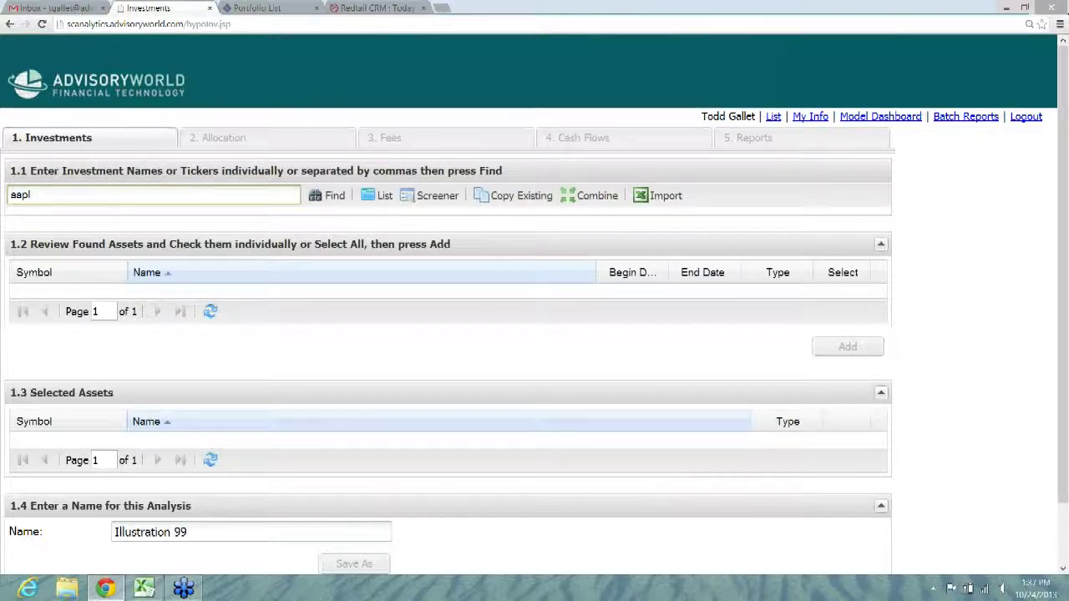
pyautogui.click(332, 197)
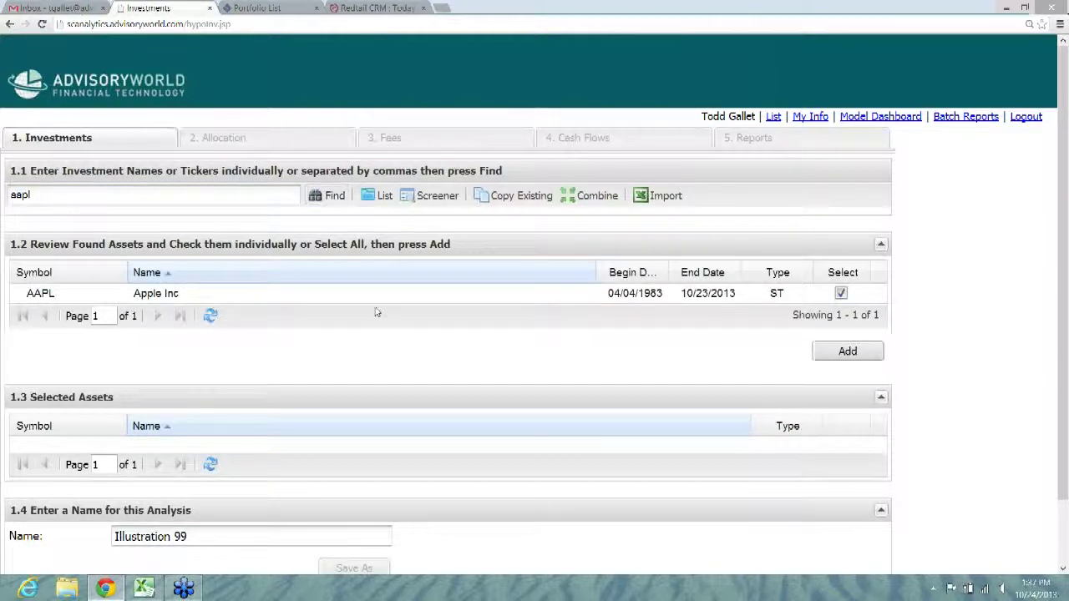
pyautogui.click(378, 197)
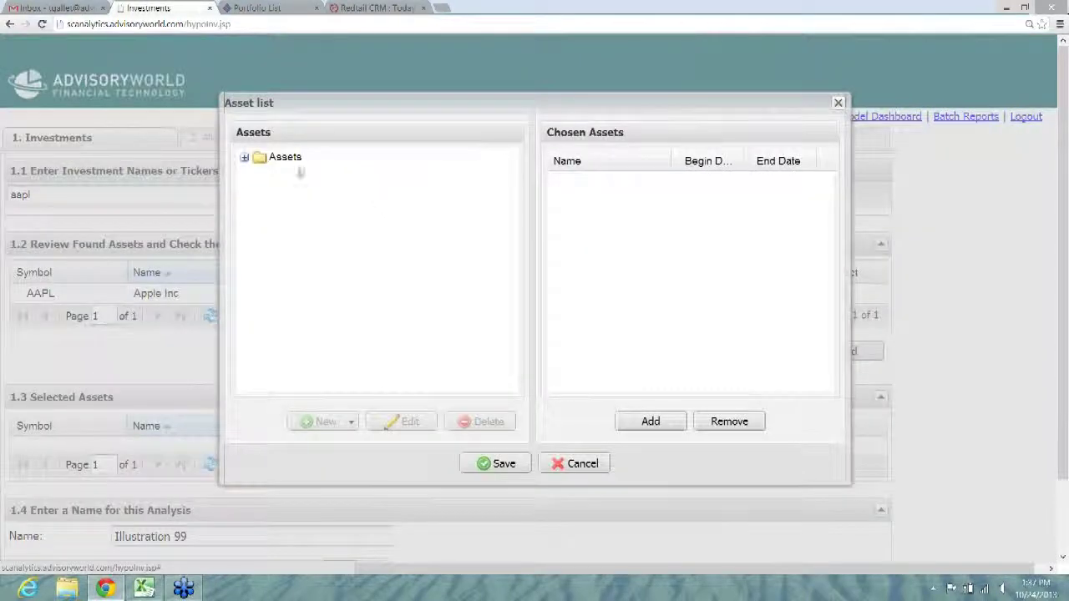
pyautogui.click(244, 158)
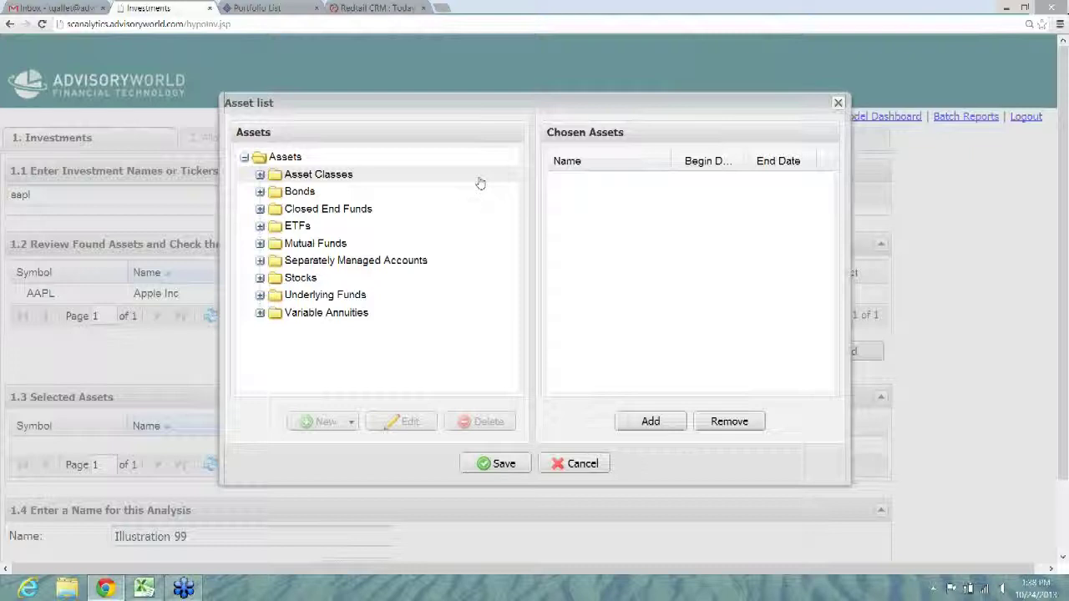
pyautogui.click(838, 102)
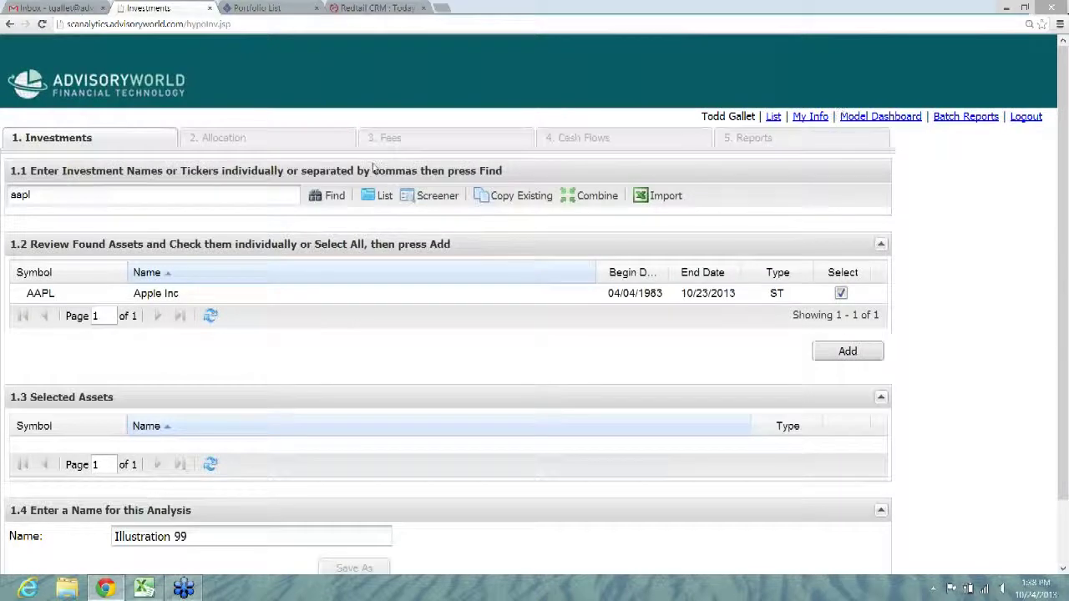
pyautogui.click(438, 197)
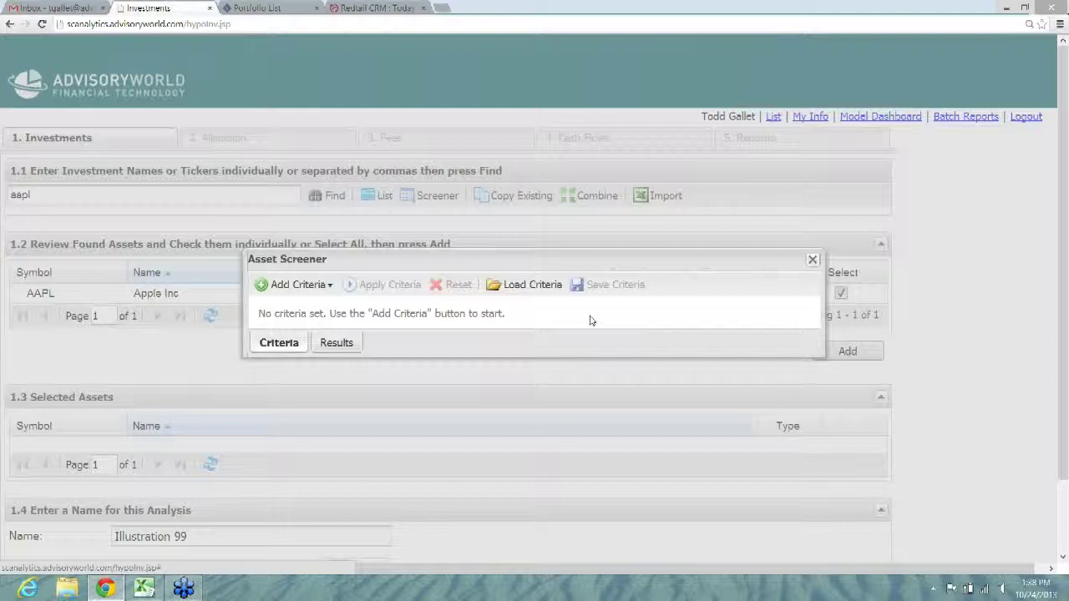
pyautogui.click(326, 286)
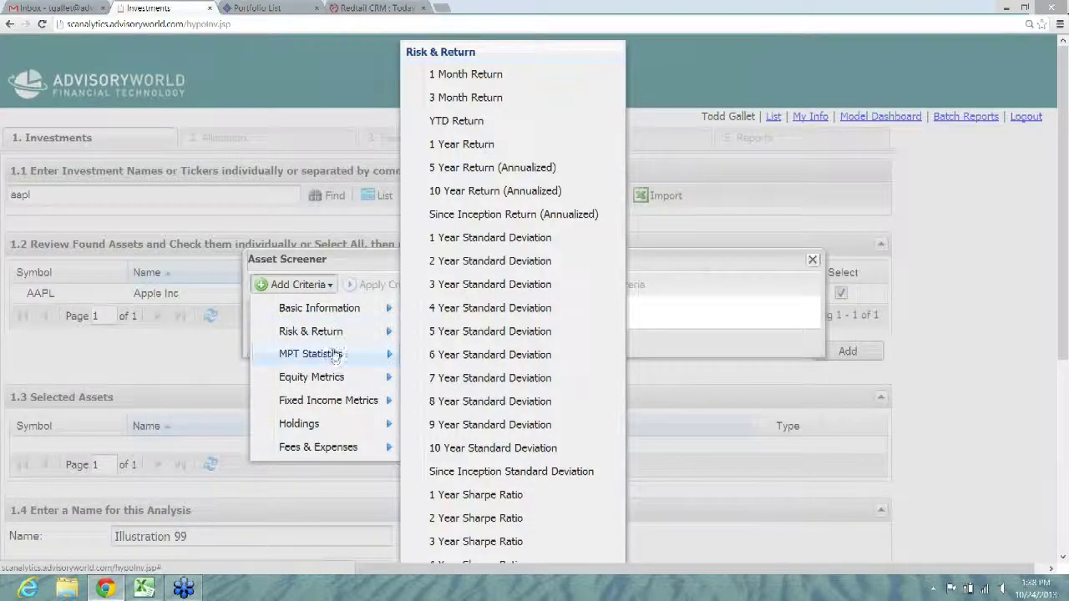
pyautogui.moveTo(347, 380)
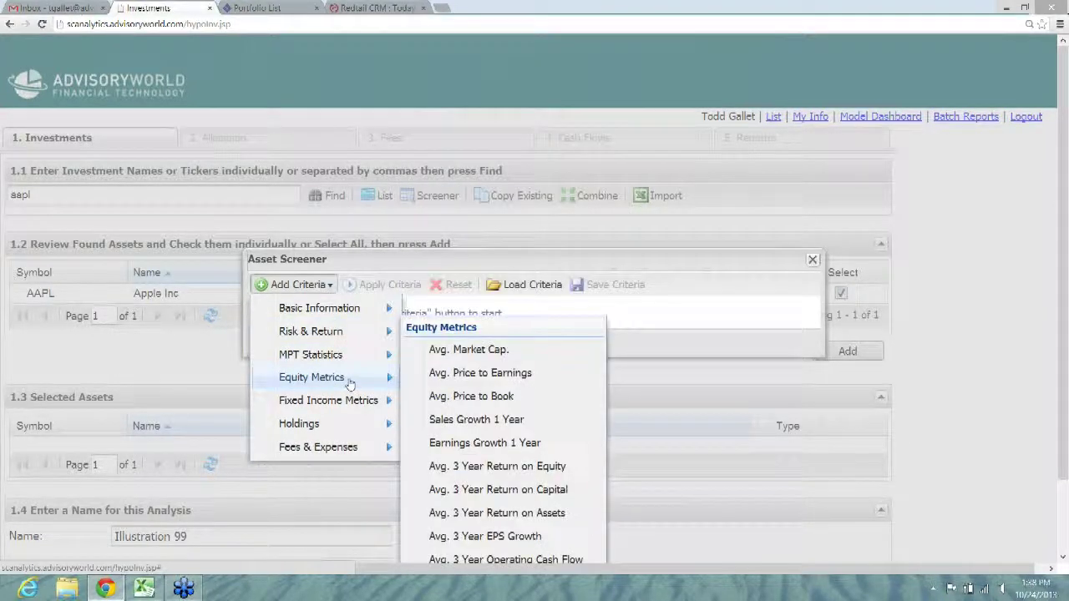
pyautogui.click(753, 276)
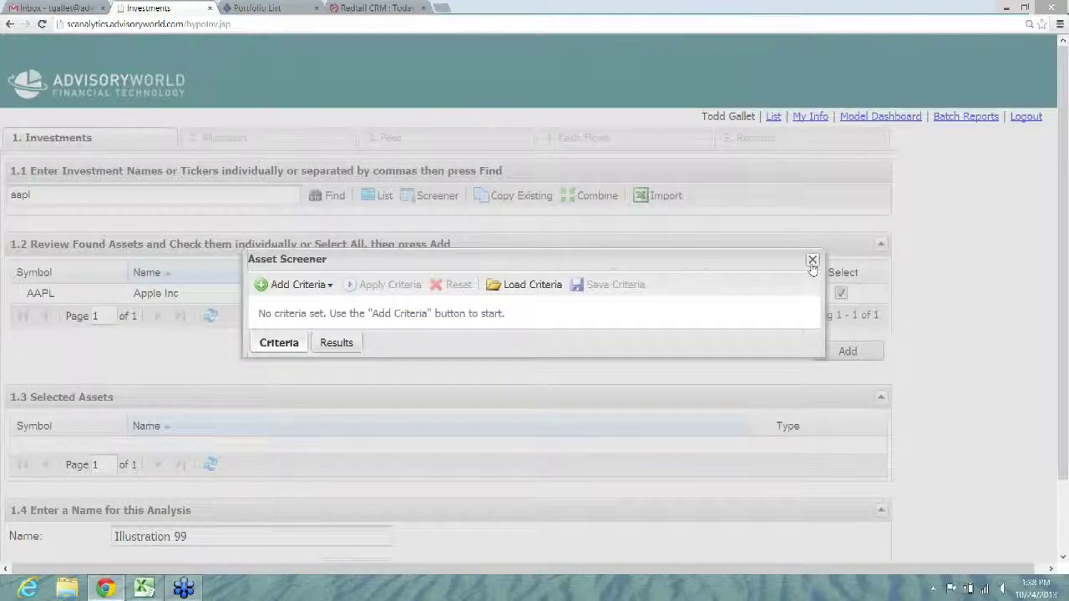
pyautogui.click(812, 260)
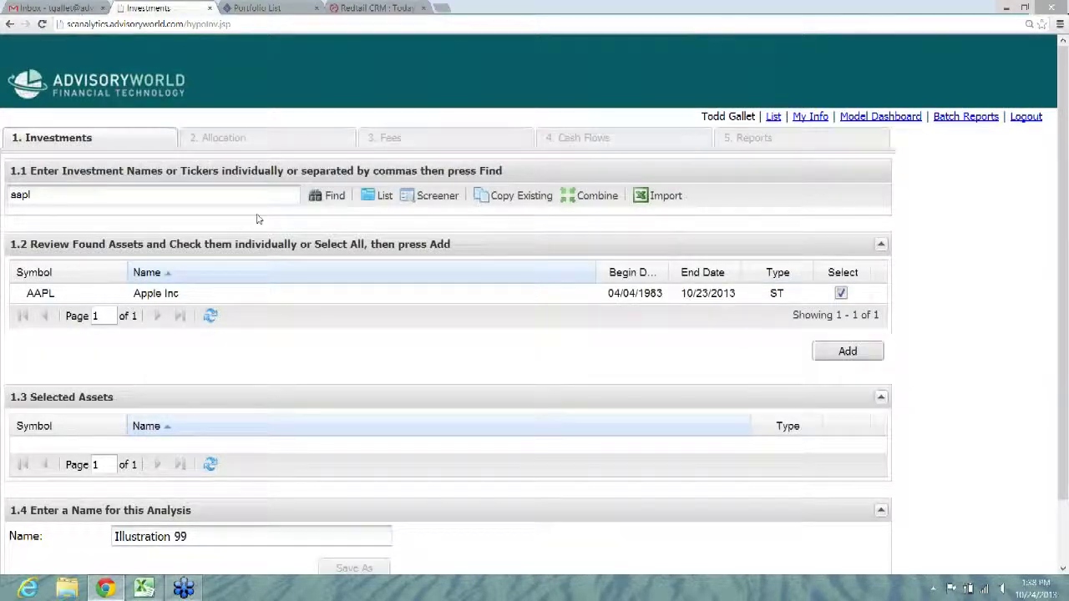
# Step: Open the Sample for Cascadia illustration from the list at its 2. Allocation step
pyautogui.click(774, 117)
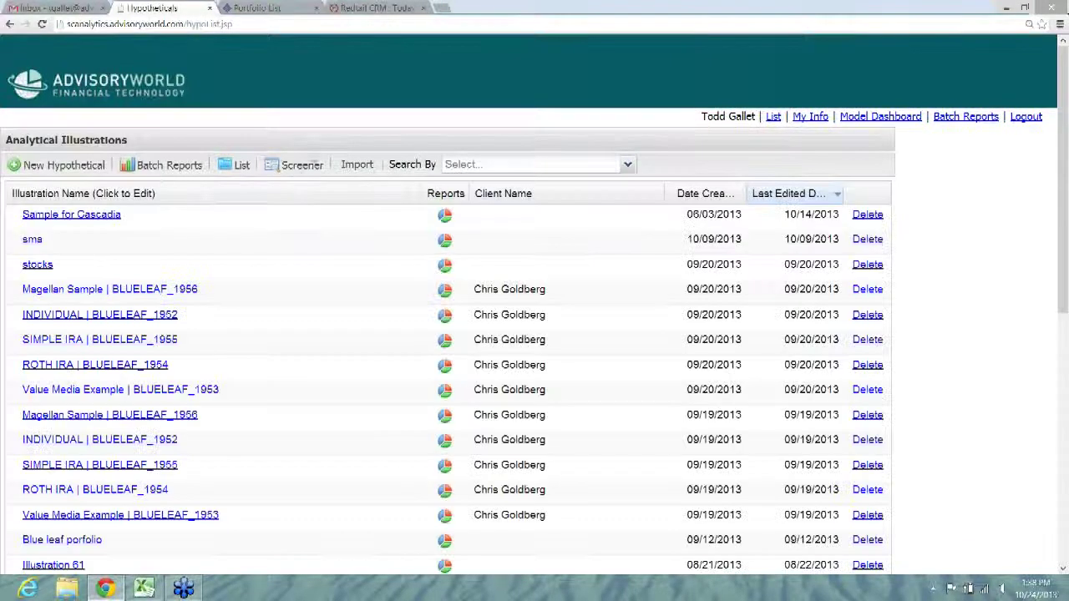
pyautogui.click(45, 219)
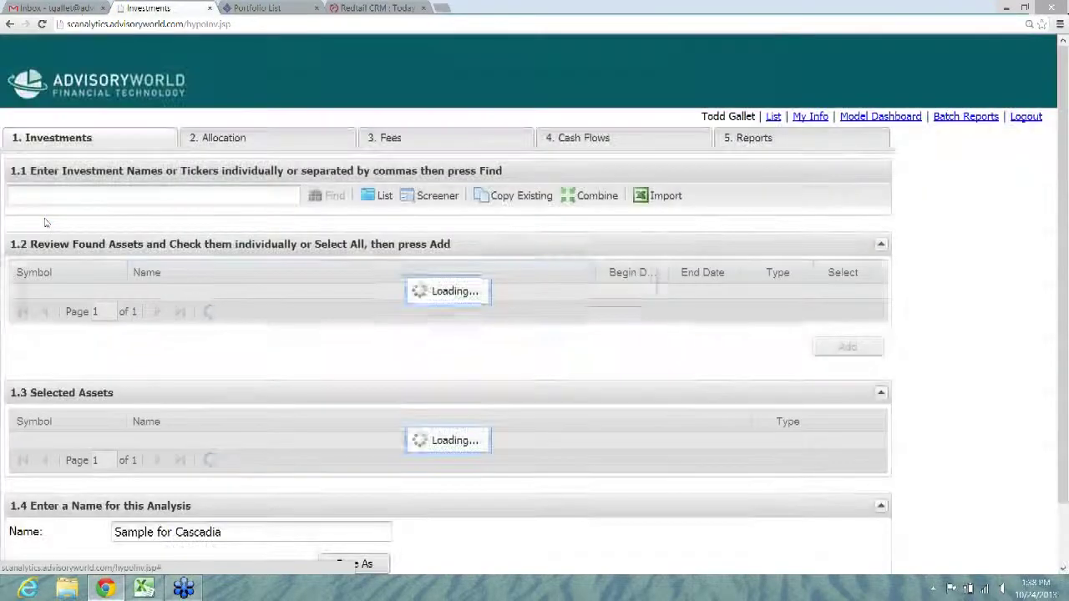
pyautogui.click(262, 145)
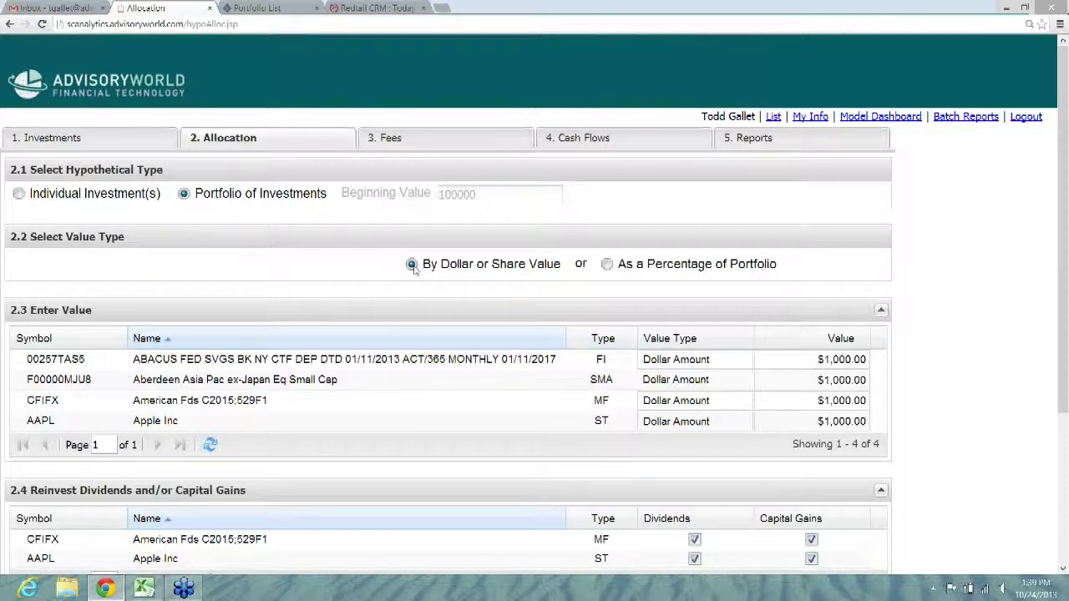
# Step: Switch holdings to As a Percentage of Portfolio, showing 10%, 20%, 50% and 20%
pyautogui.click(607, 264)
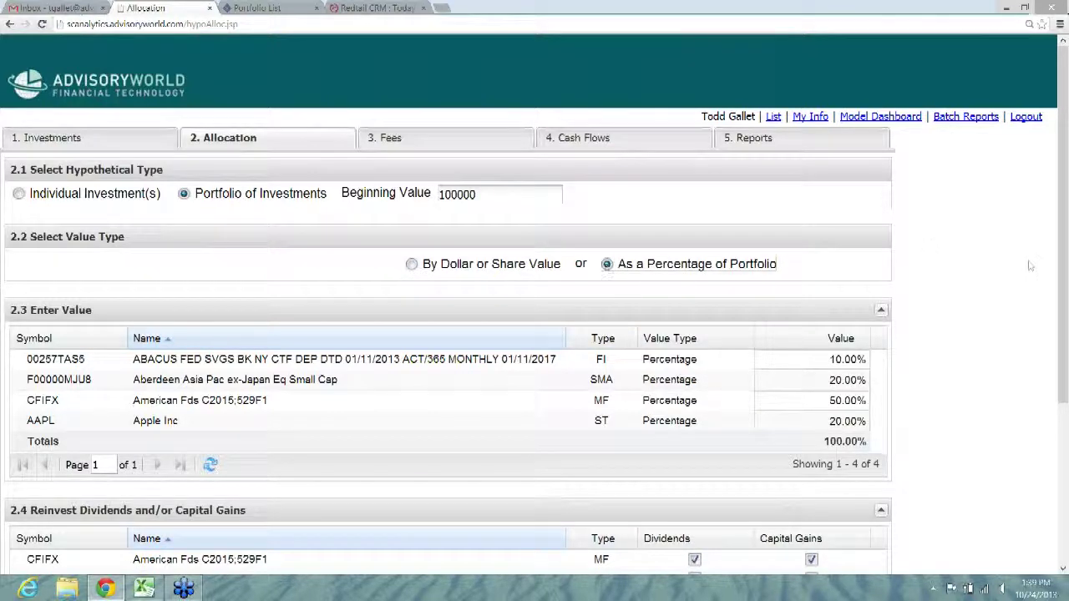
pyautogui.moveTo(1066, 244); pyautogui.dragTo(1067, 404)
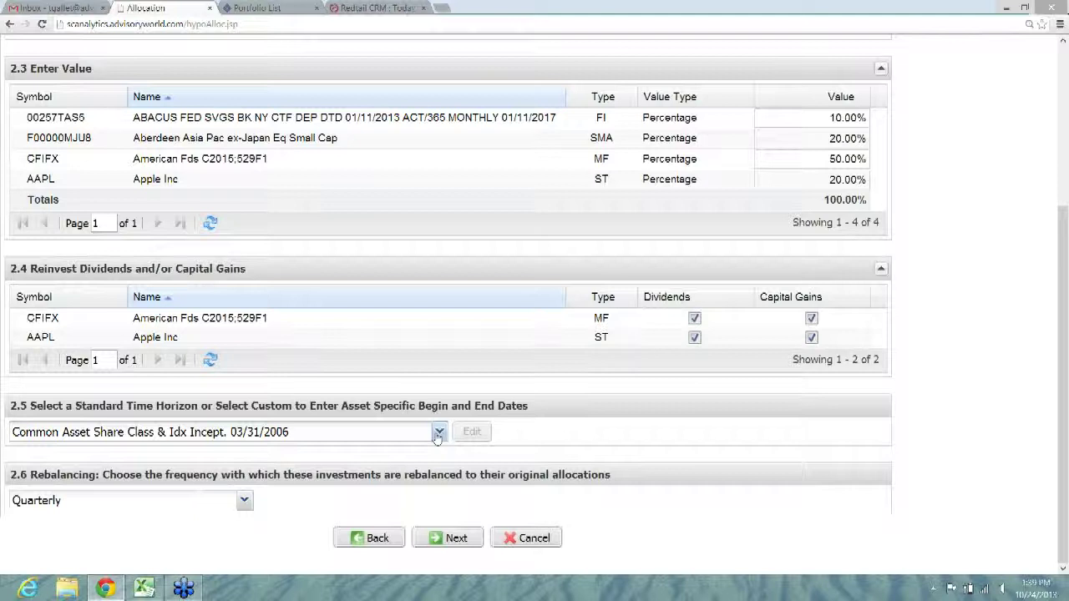
# Step: Keep the Common Asset Share Class & Idx Incept. time horizon and advance to Fees
pyautogui.click(438, 433)
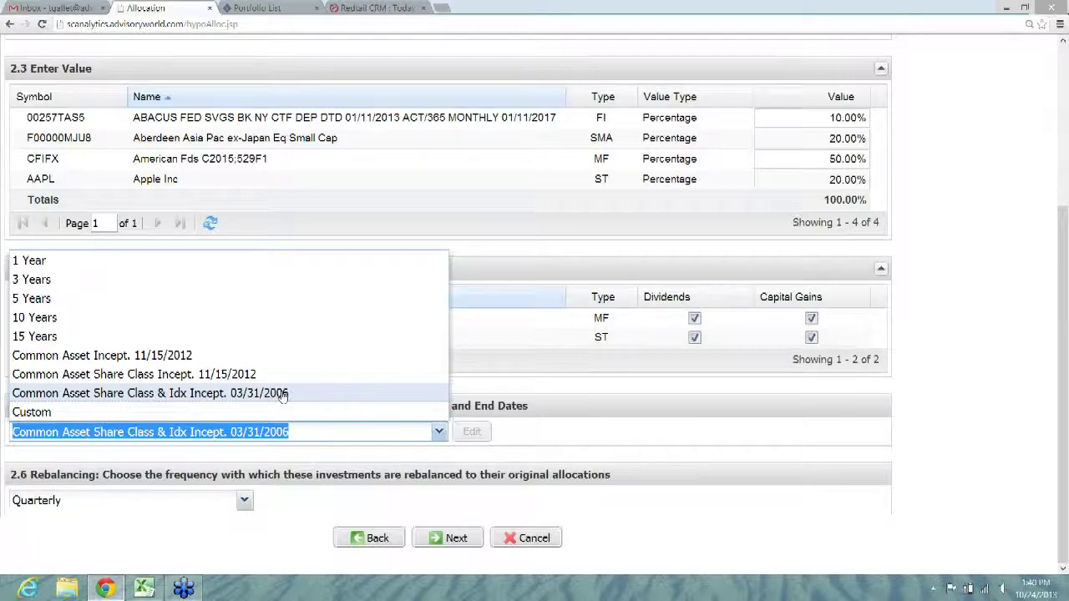
pyautogui.click(602, 428)
pyautogui.click(453, 539)
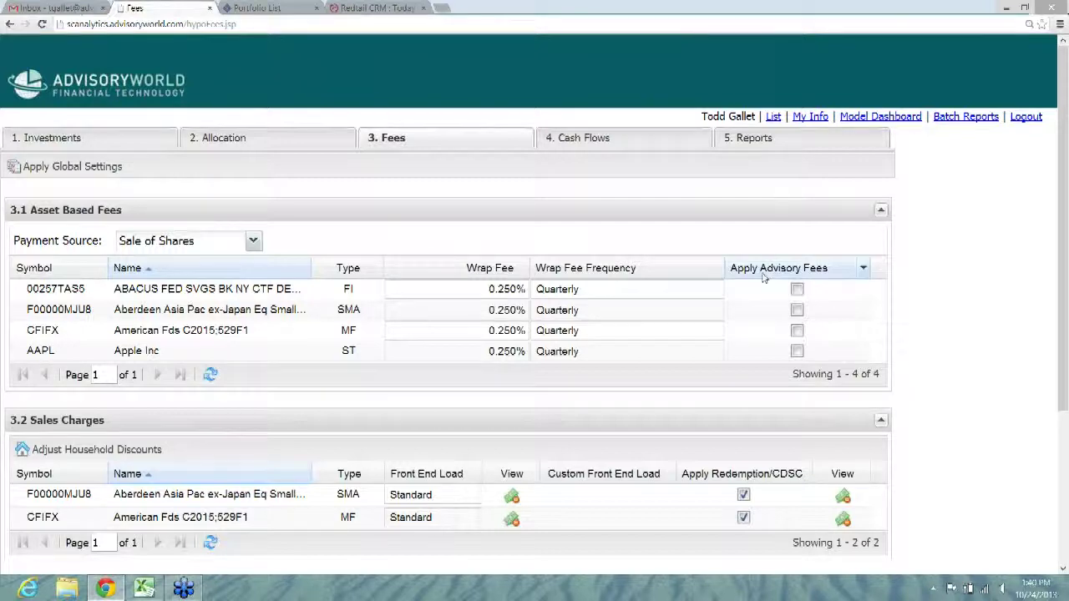
# Step: Leave the 0.250% quarterly wrap fees unchanged and continue to the Cash Flows step
pyautogui.moveTo(1065, 249); pyautogui.dragTo(1067, 298)
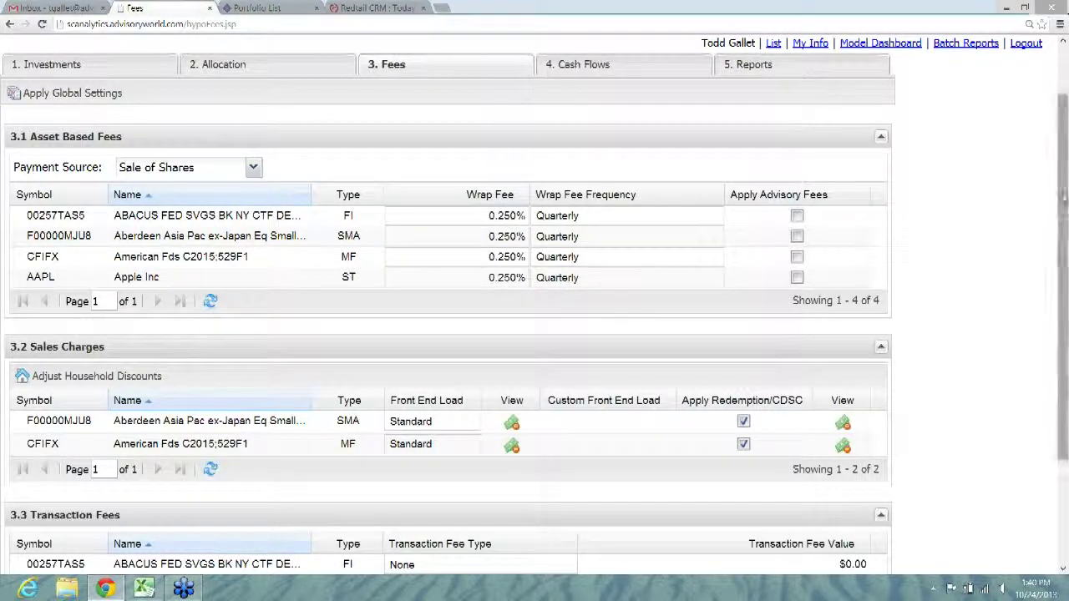
pyautogui.moveTo(1065, 191); pyautogui.dragTo(1066, 293)
pyautogui.click(454, 535)
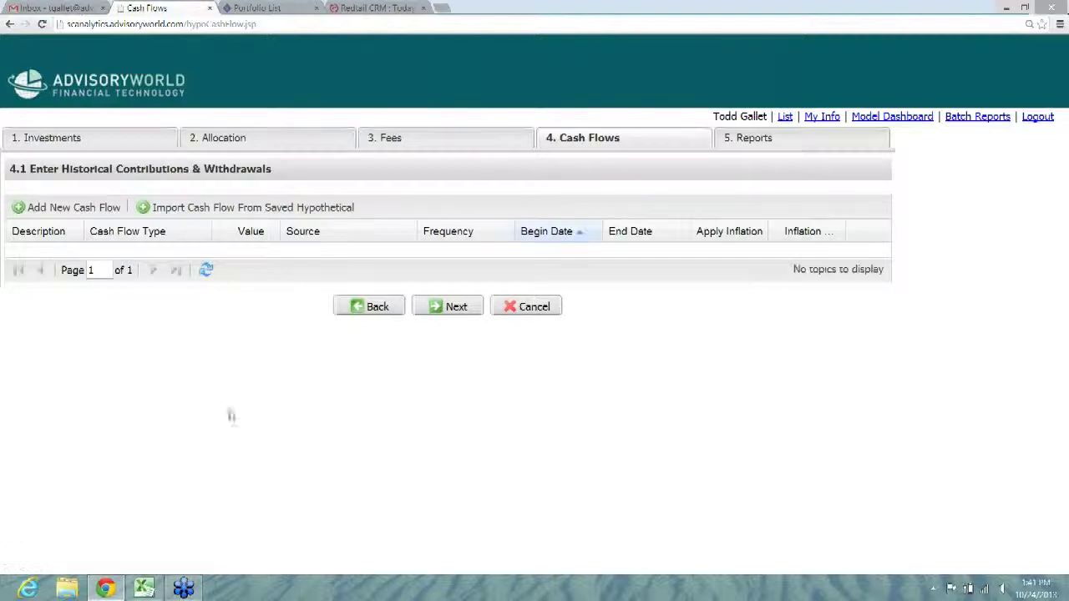
# Step: Delete the incomplete contribution cash flow after the required-fields warning and go to 5. Reports
pyautogui.click(69, 211)
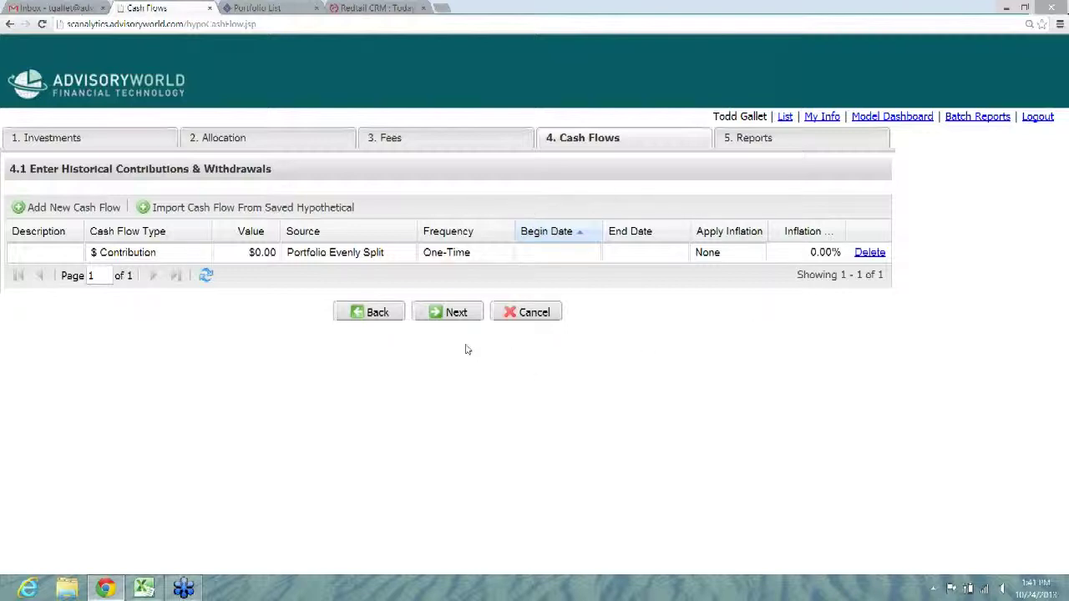
pyautogui.click(451, 314)
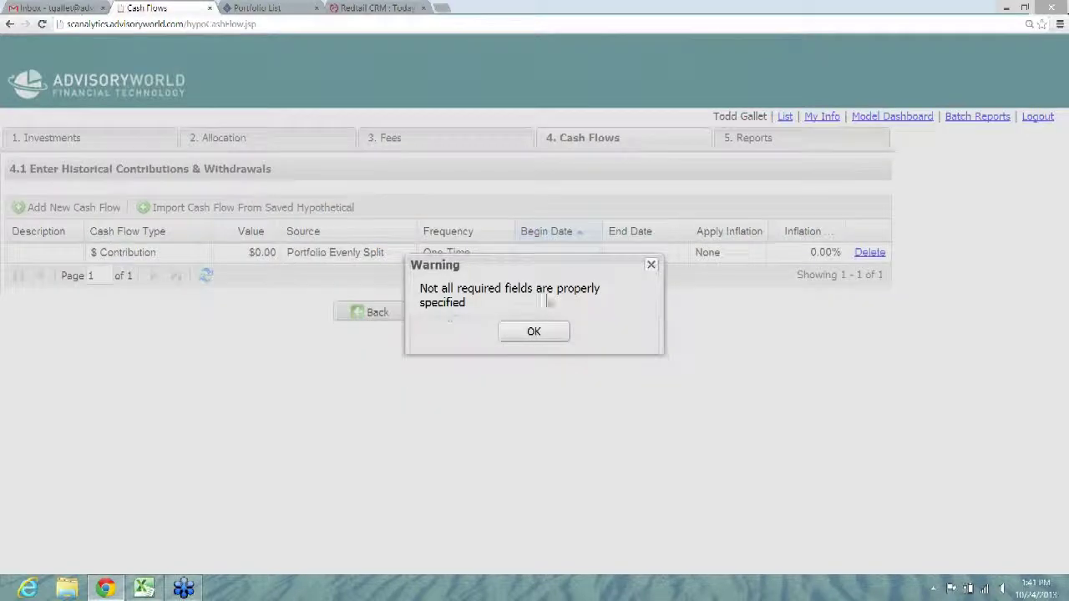
pyautogui.click(651, 265)
pyautogui.click(860, 252)
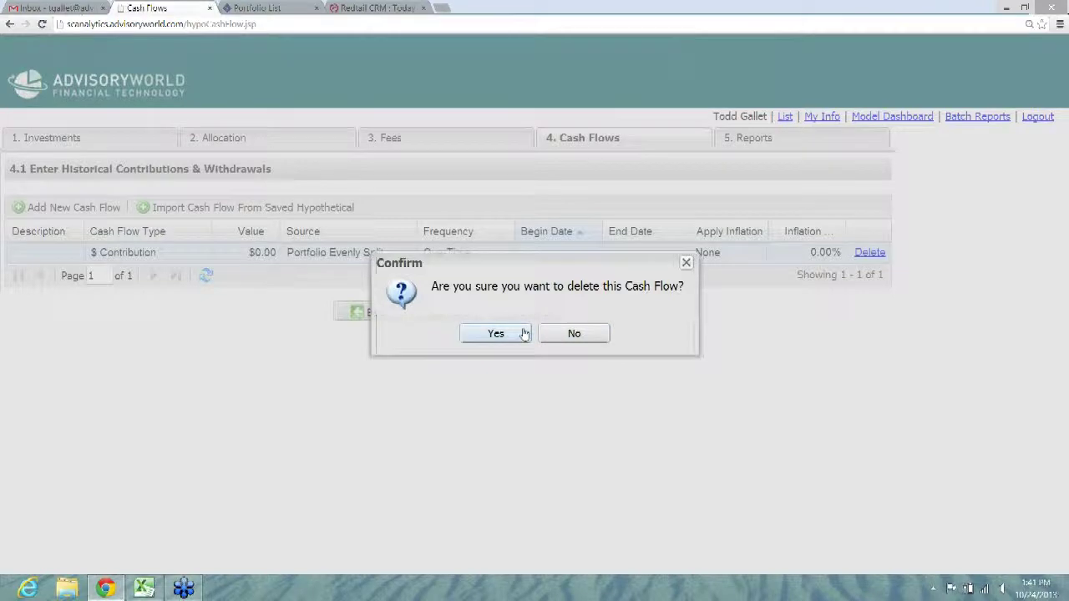
pyautogui.click(524, 334)
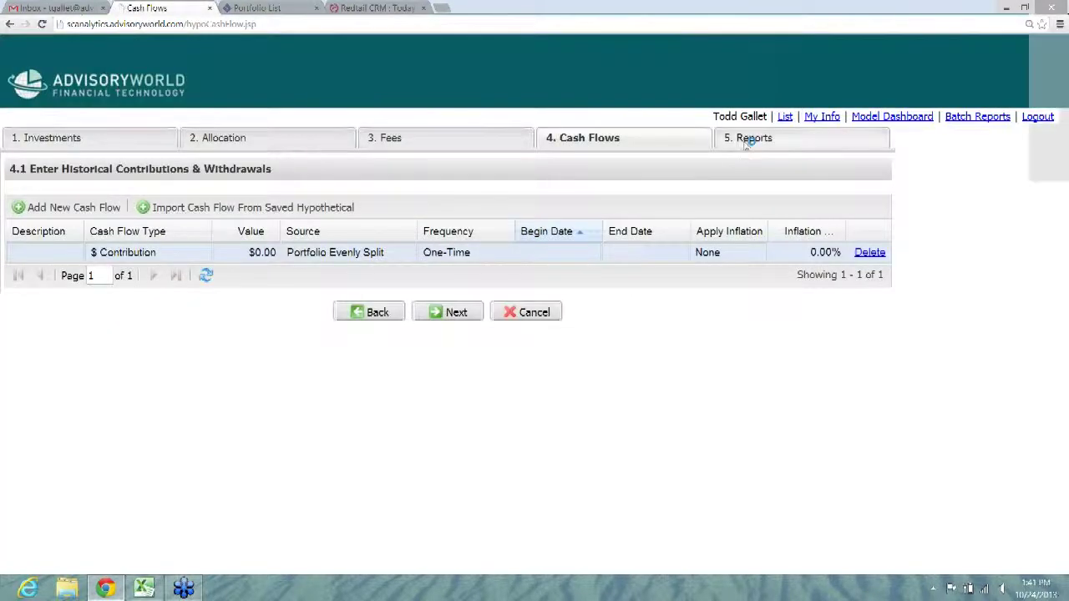
pyautogui.click(749, 141)
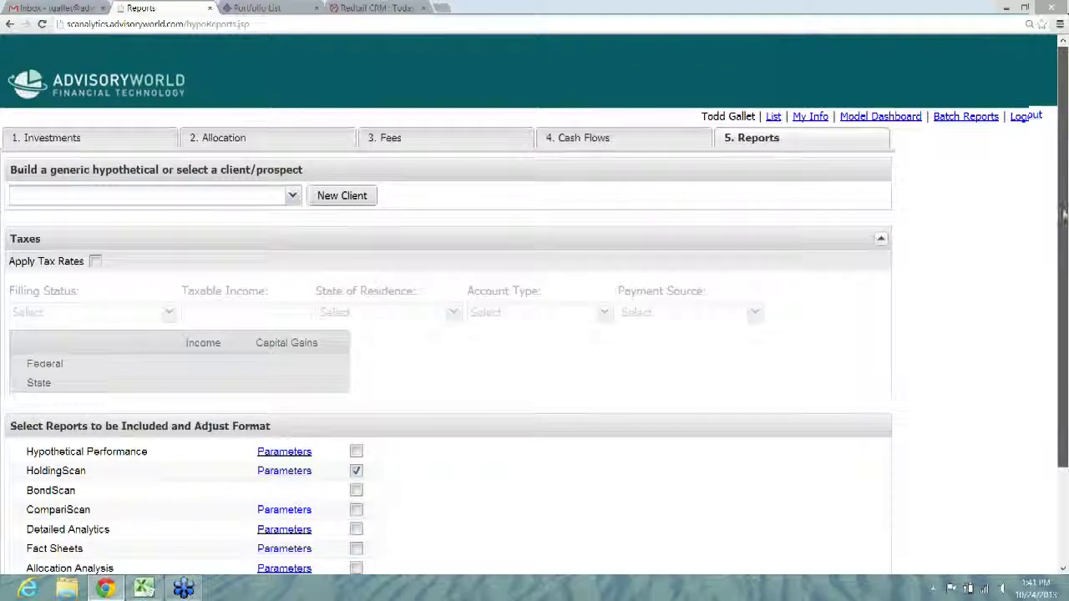
# Step: Untick HoldingScan in the list of reports to include
pyautogui.moveTo(1064, 211); pyautogui.dragTo(1066, 276)
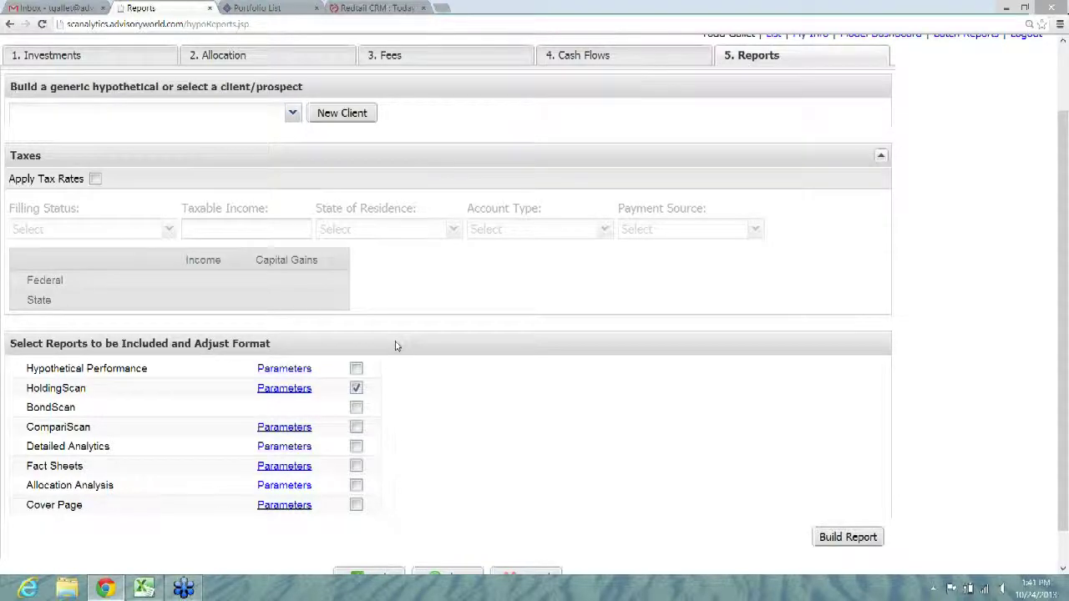
pyautogui.click(357, 389)
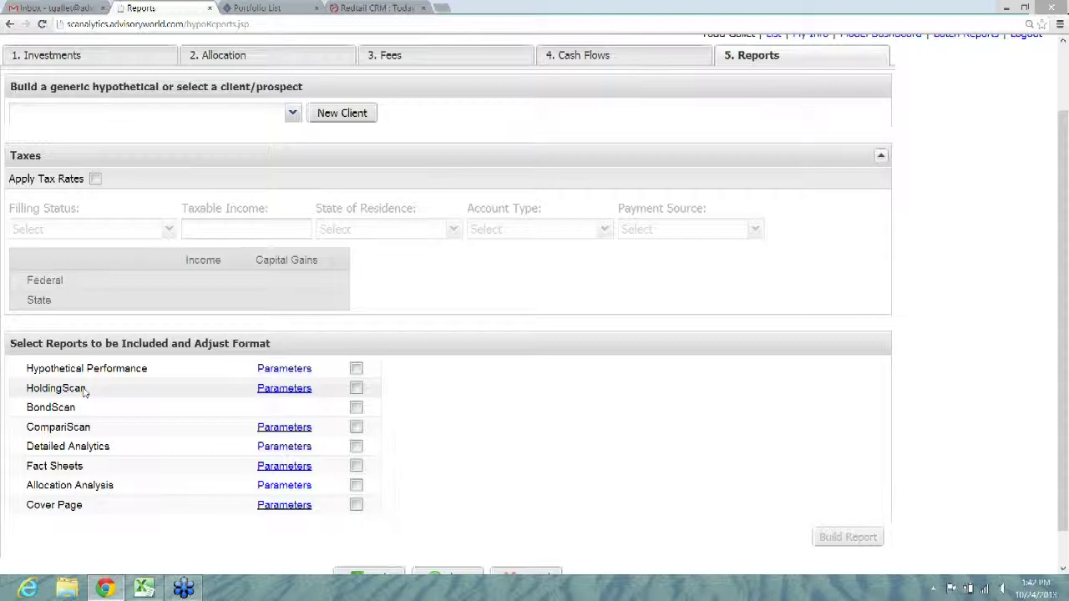
# Step: Set HoldingScan's parameters to a weighted asset class benchmark using S&P 500 Reinvested
pyautogui.click(267, 396)
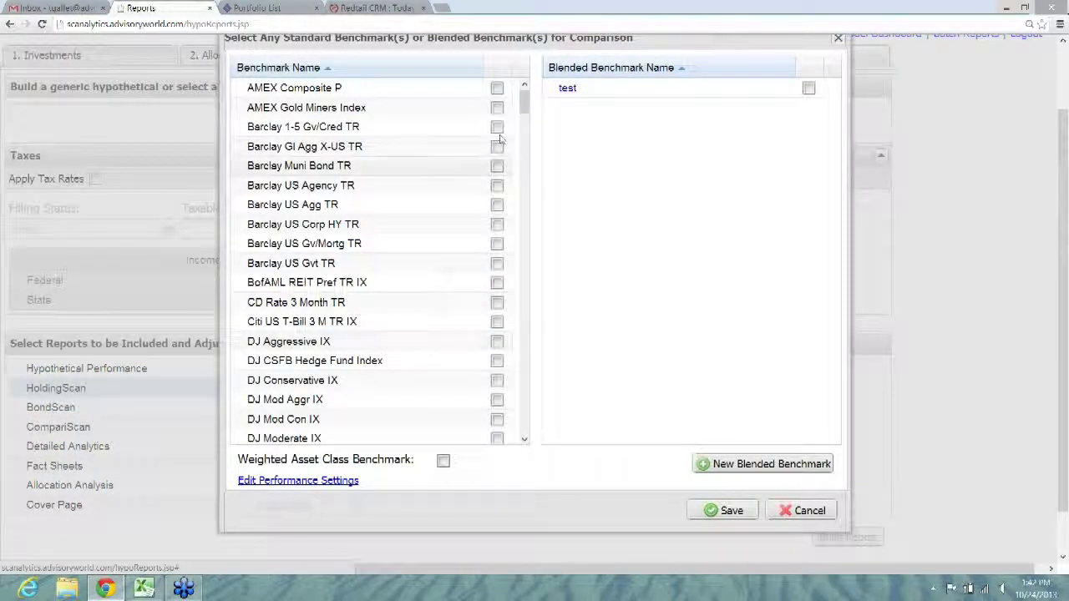
pyautogui.moveTo(524, 104); pyautogui.dragTo(540, 384)
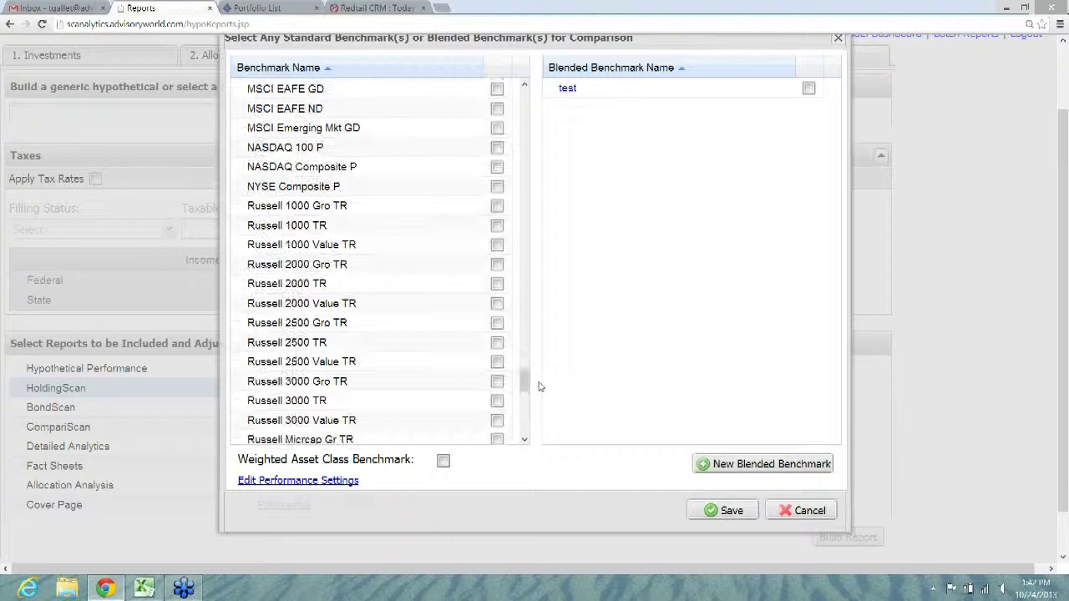
pyautogui.click(444, 462)
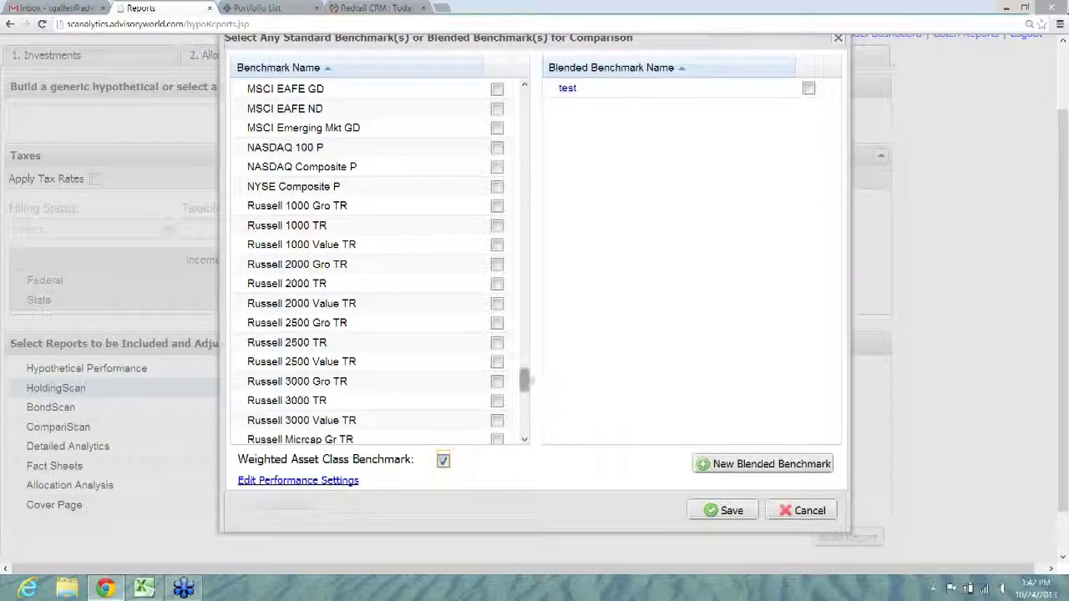
pyautogui.scroll(-1, 526, 383)
pyautogui.moveTo(535, 403); pyautogui.dragTo(533, 411)
pyautogui.click(497, 321)
# Step: Save the benchmark choice, tick HoldingScan, build the report, then keep and open the downloaded PDF
pyautogui.click(708, 508)
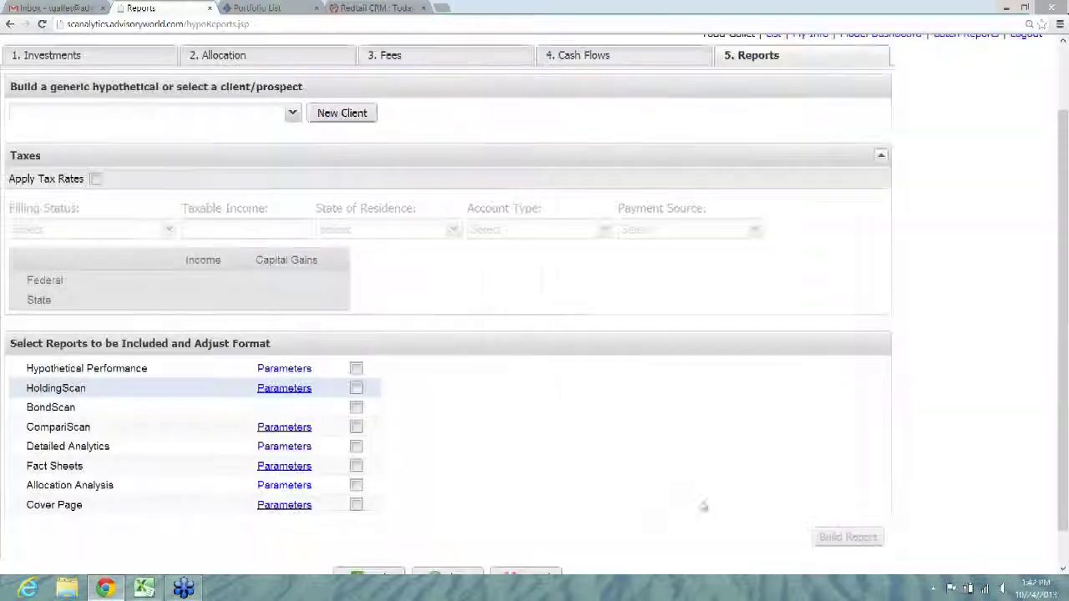
pyautogui.click(356, 388)
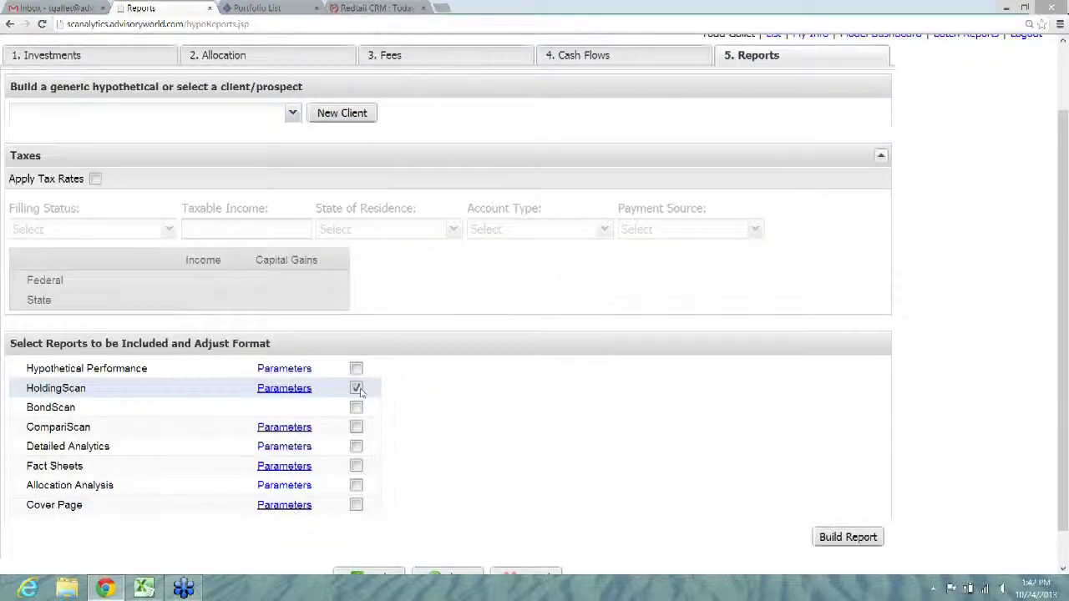
pyautogui.click(820, 541)
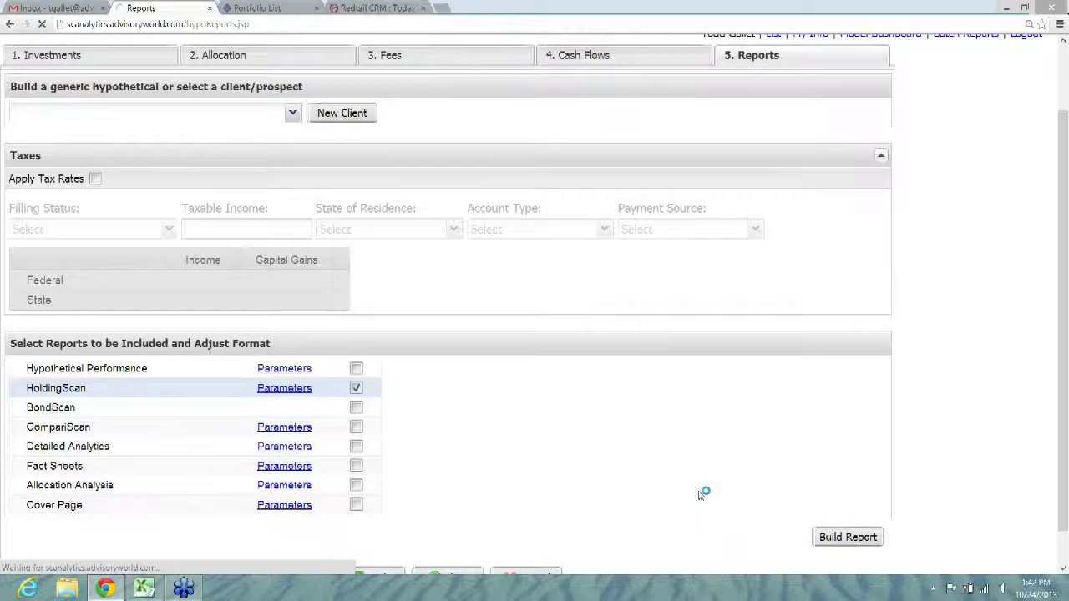
pyautogui.click(225, 561)
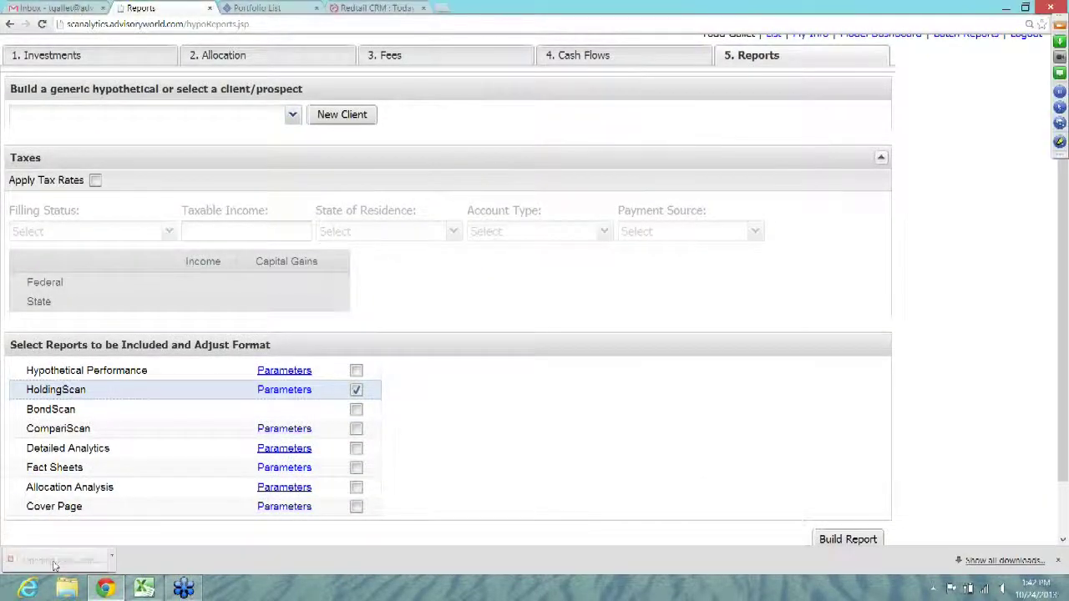
pyautogui.click(54, 562)
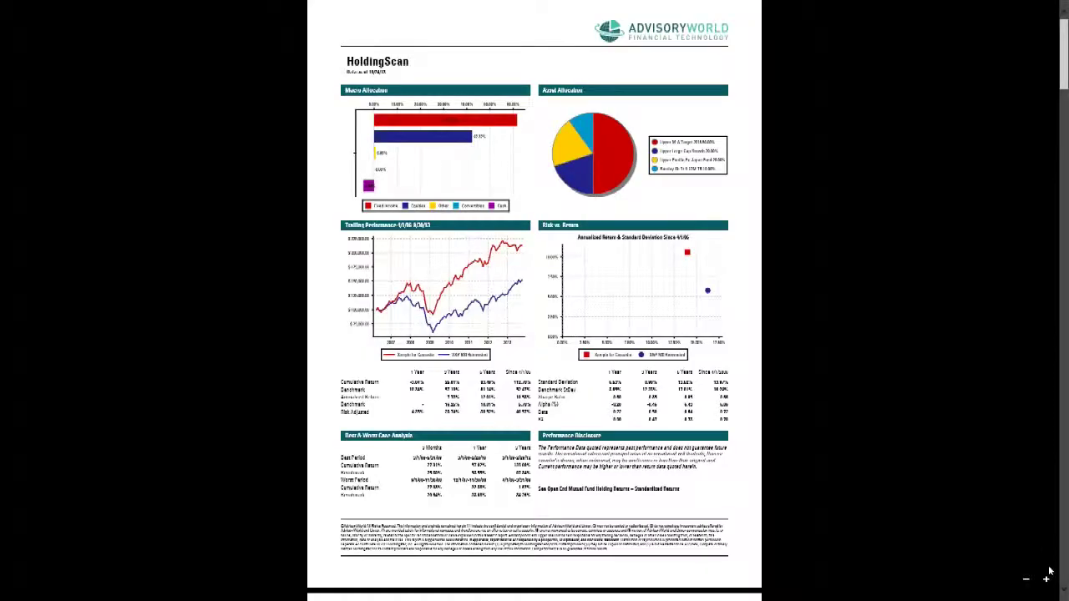
# Step: Zoom the HoldingScan PDF two levels and page through allocation, trailing performance, risk and best/worst cases
pyautogui.click(1045, 578)
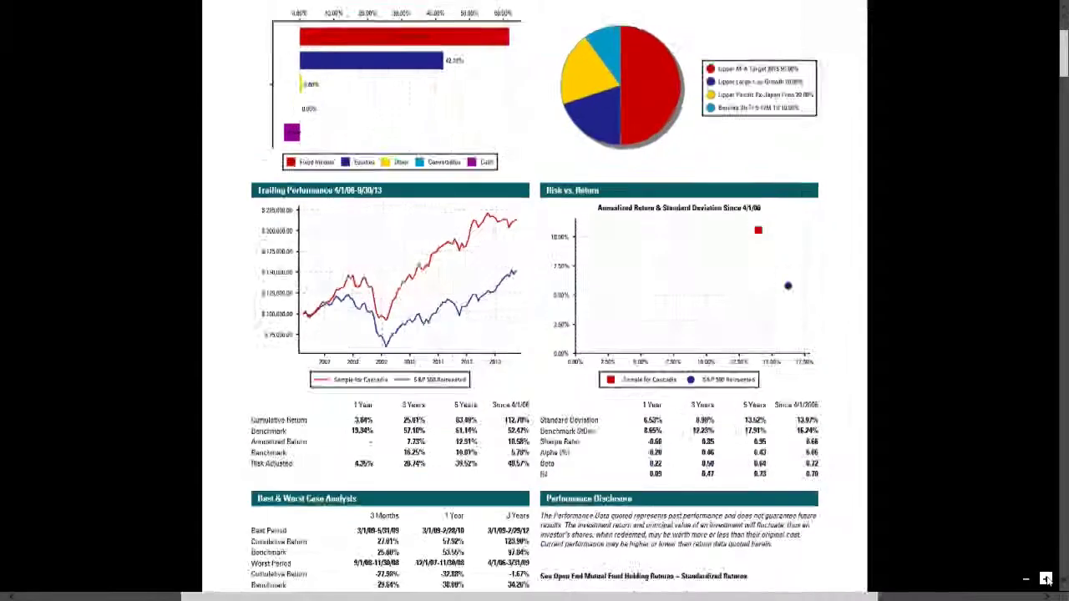
pyautogui.click(1045, 578)
pyautogui.moveTo(1064, 70); pyautogui.dragTo(1059, 28)
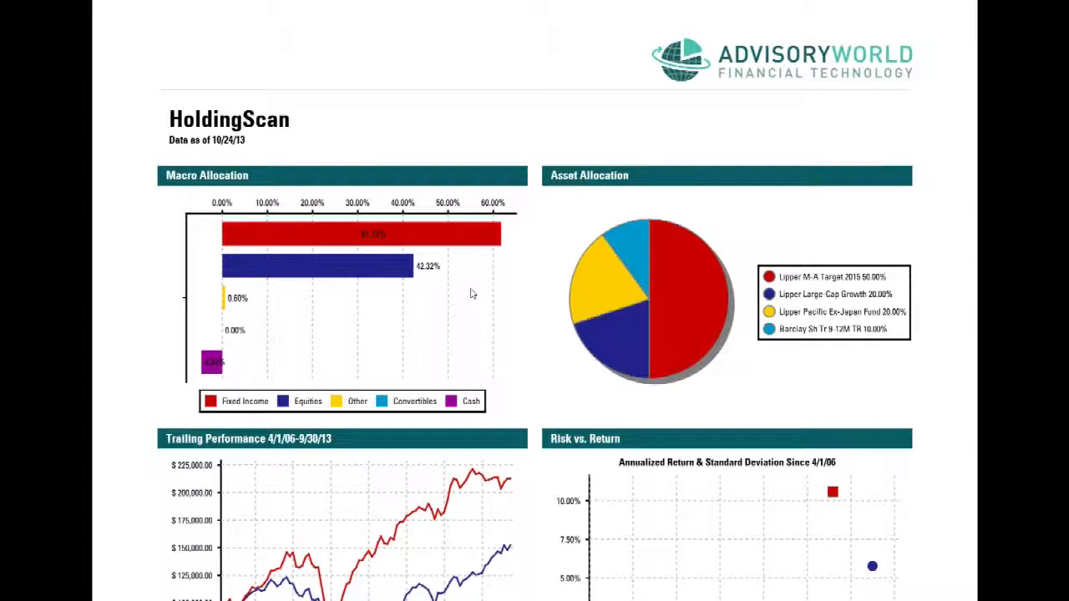
pyautogui.moveTo(1064, 32)
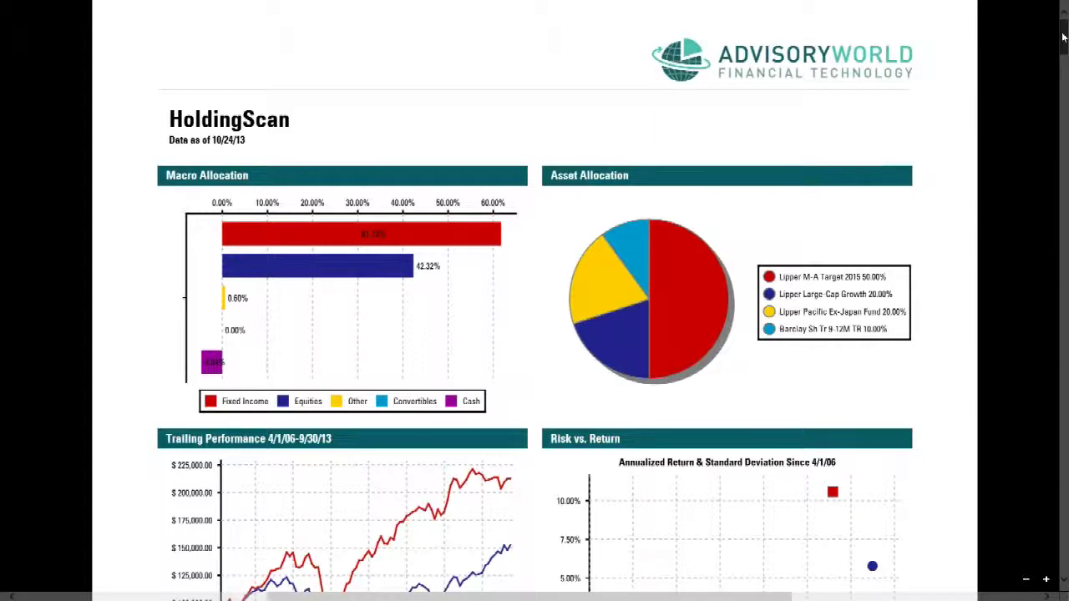
pyautogui.moveTo(1063, 36); pyautogui.dragTo(1064, 58)
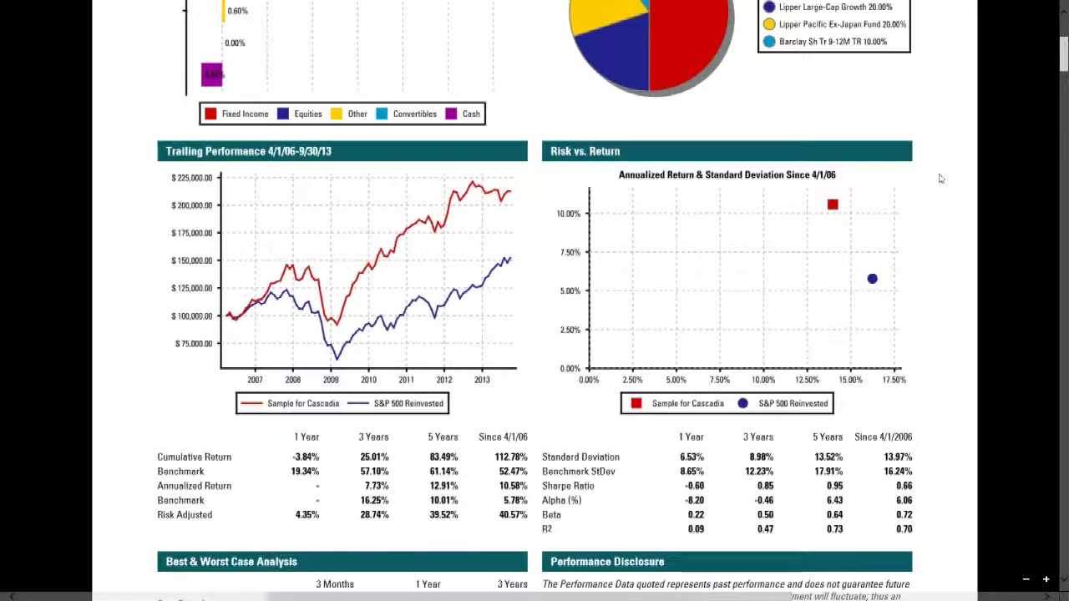
pyautogui.moveTo(1065, 57); pyautogui.dragTo(1065, 65)
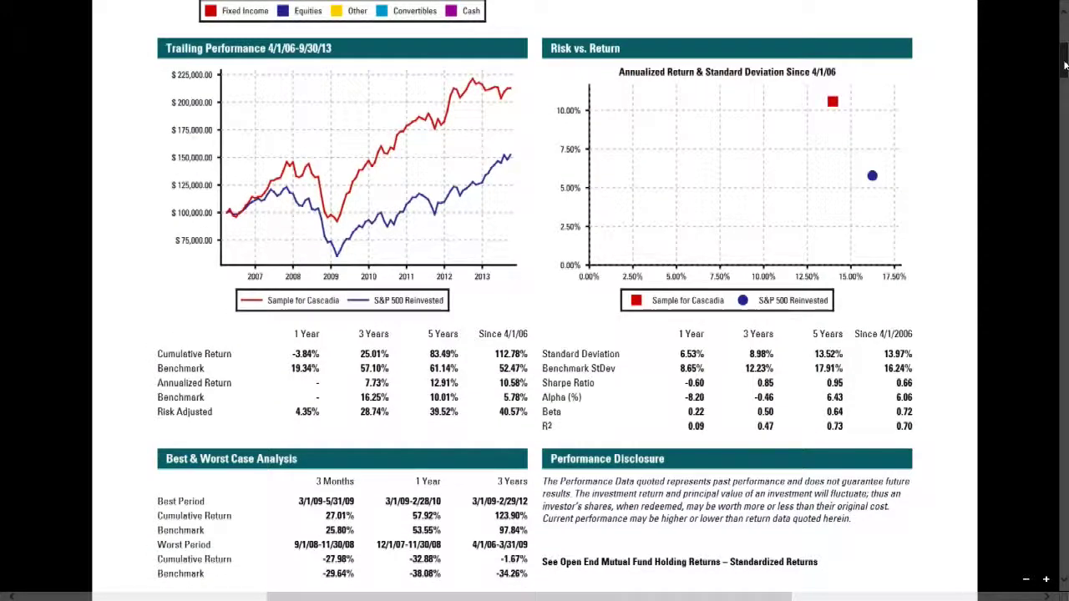
pyautogui.moveTo(1065, 66); pyautogui.dragTo(1066, 77)
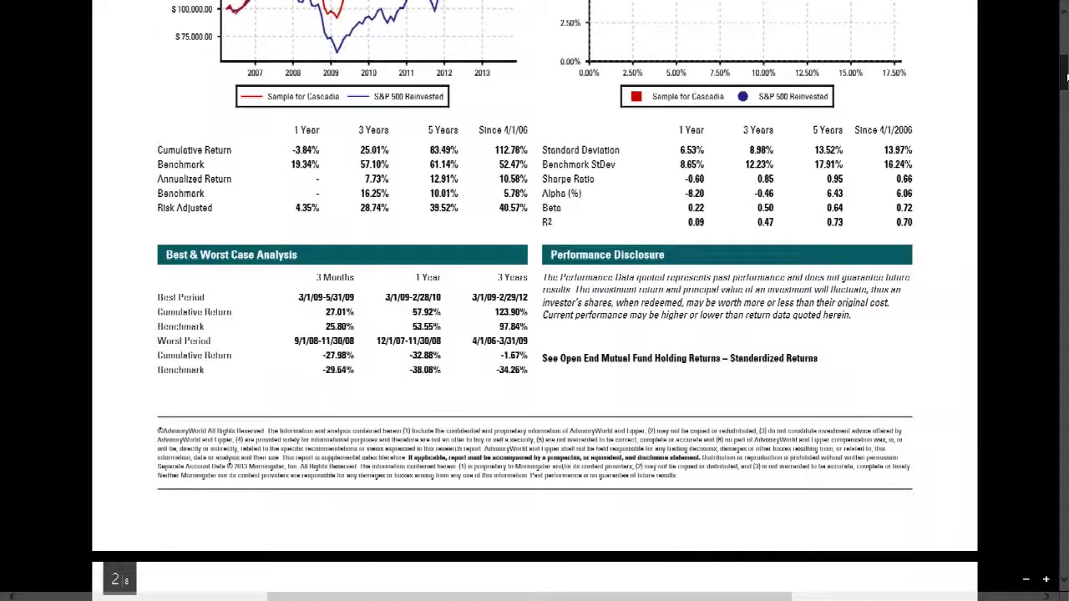
pyautogui.moveTo(1066, 77); pyautogui.dragTo(1066, 99)
pyautogui.scroll(-2, 534, 334)
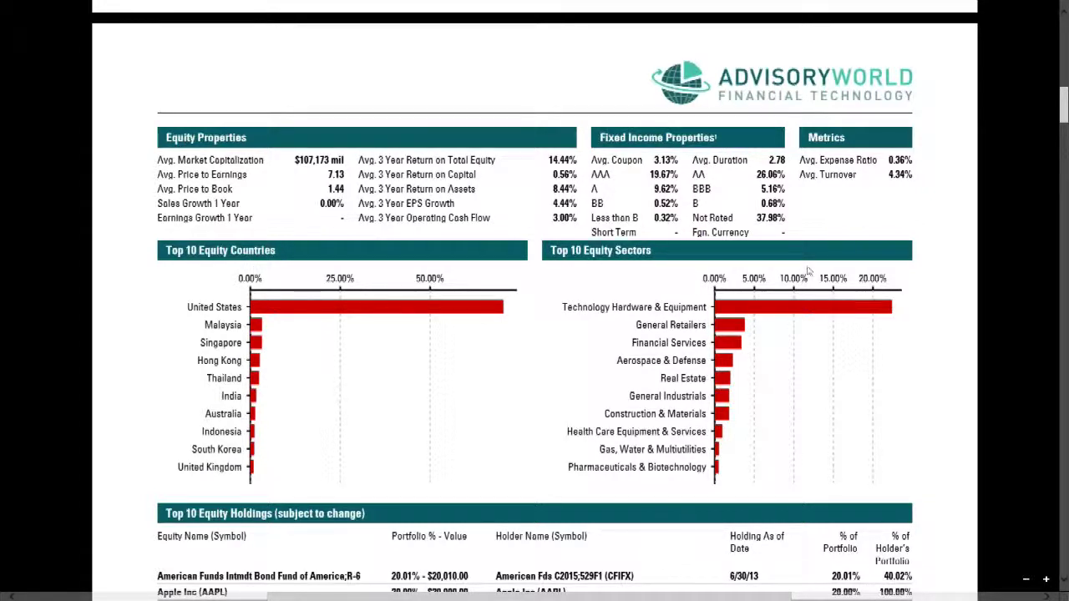
# Step: Scroll through the remaining pages of the HoldingScan PDF
pyautogui.moveTo(1066, 107); pyautogui.dragTo(1066, 129)
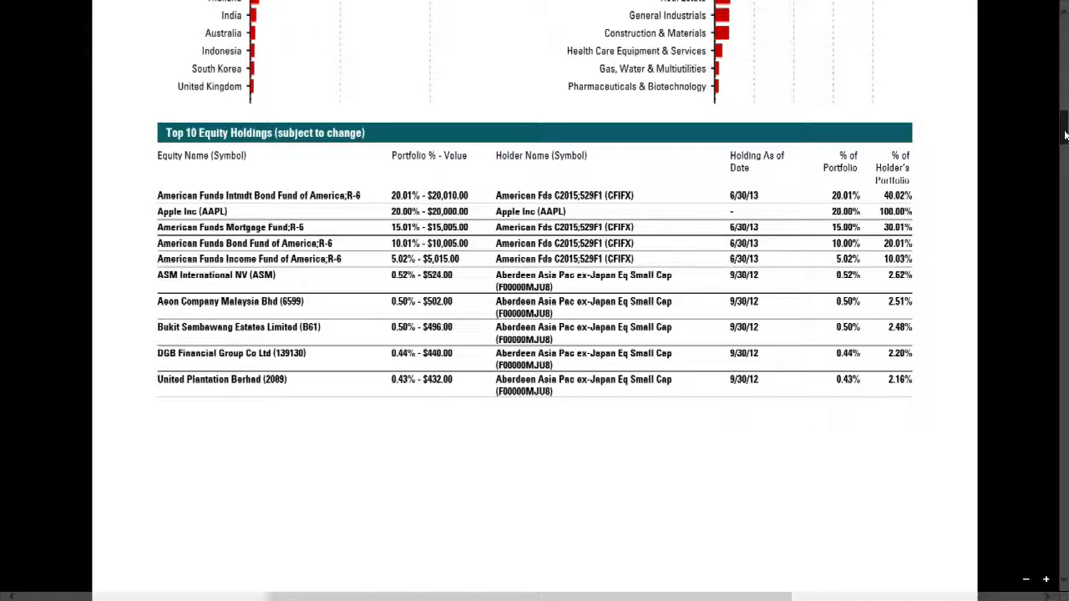
pyautogui.scroll(-3, 668, 342)
pyautogui.scroll(-12, 535, 334)
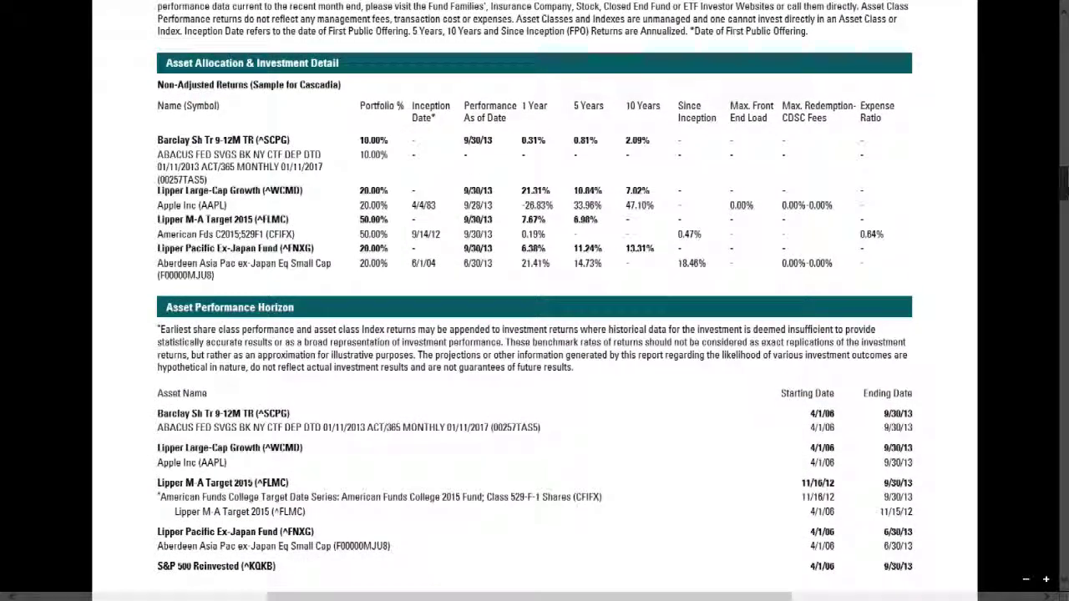
pyautogui.scroll(-1, 535, 286)
pyautogui.scroll(-15, 535, 300)
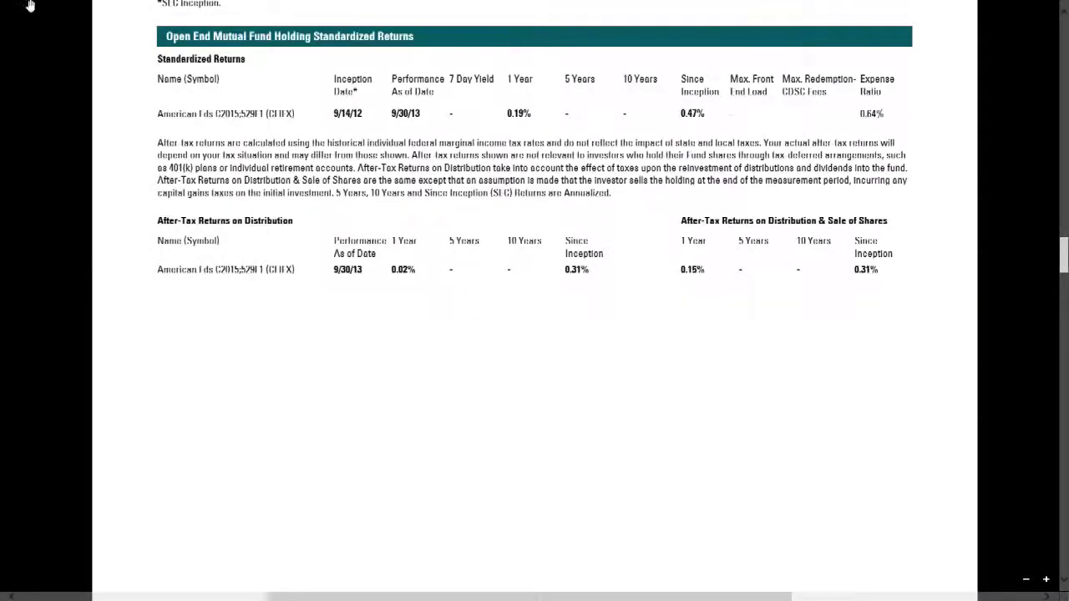
# Step: Back in the browser, untick HoldingScan and bring up CompariScan's comparison parameters with Sample for Cascadia as Current
pyautogui.click(2, 3)
pyautogui.click(357, 389)
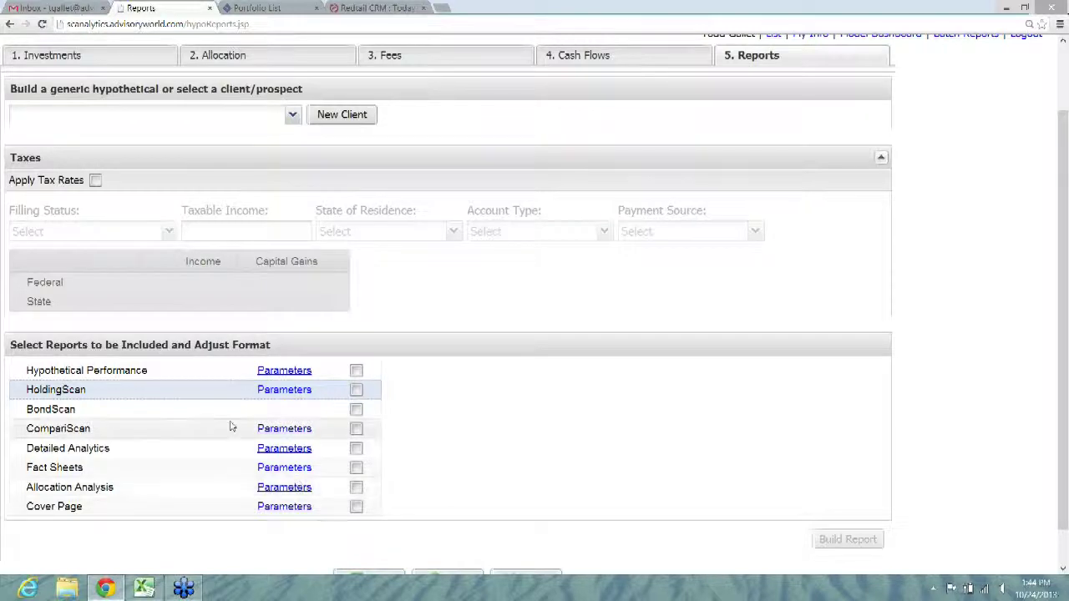
pyautogui.click(276, 431)
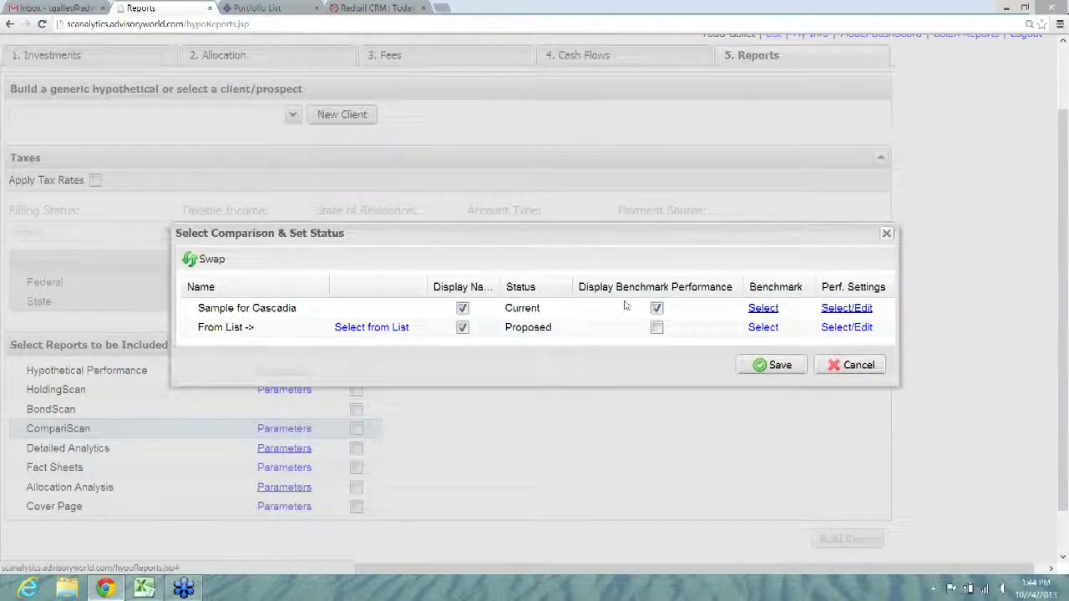
# Step: Pick the growth model as the Proposed portfolio and save the comparison
pyautogui.click(378, 327)
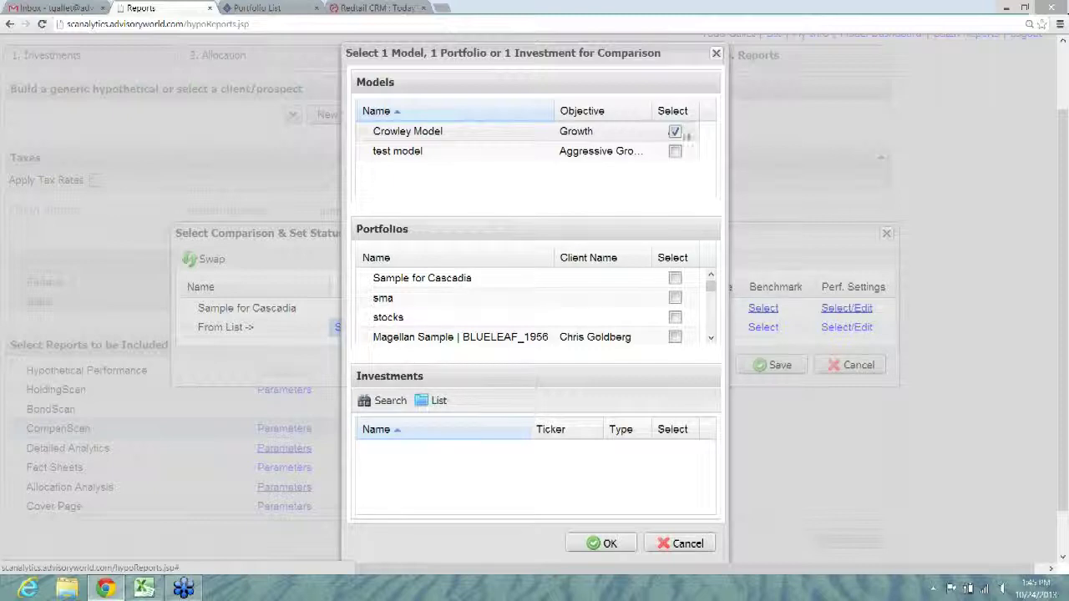
pyautogui.click(601, 544)
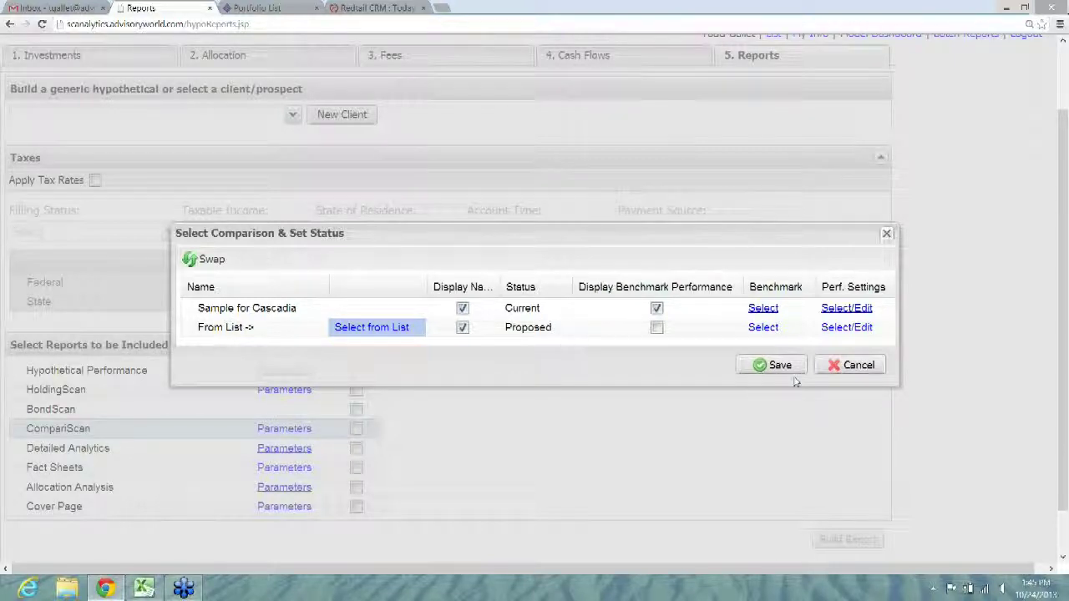
pyautogui.click(779, 365)
# Step: Tick CompariScan, build the report, and keep the downloaded PDF
pyautogui.click(356, 429)
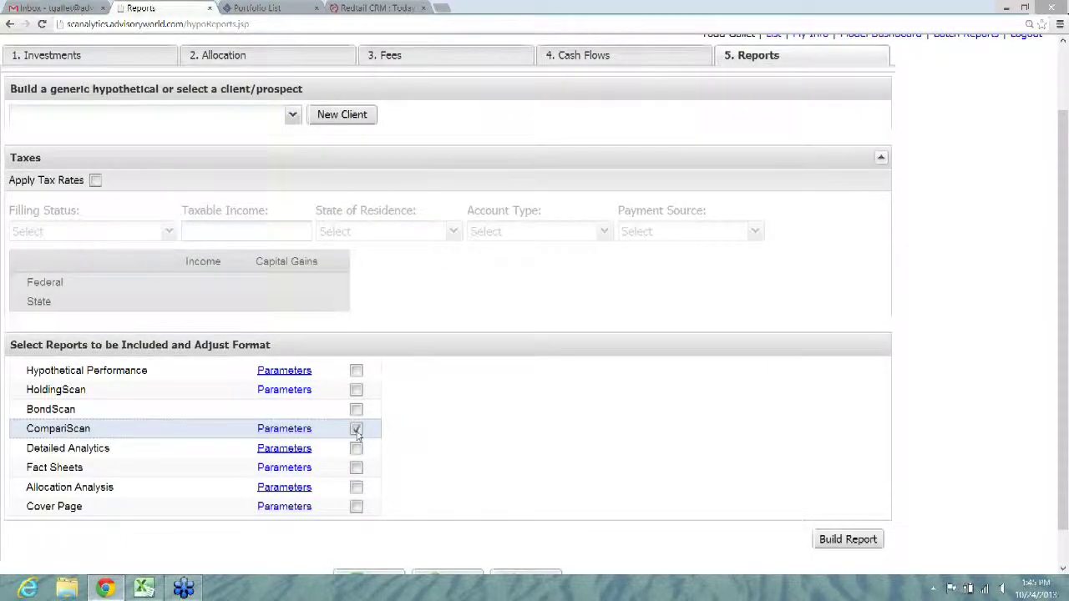
pyautogui.click(844, 540)
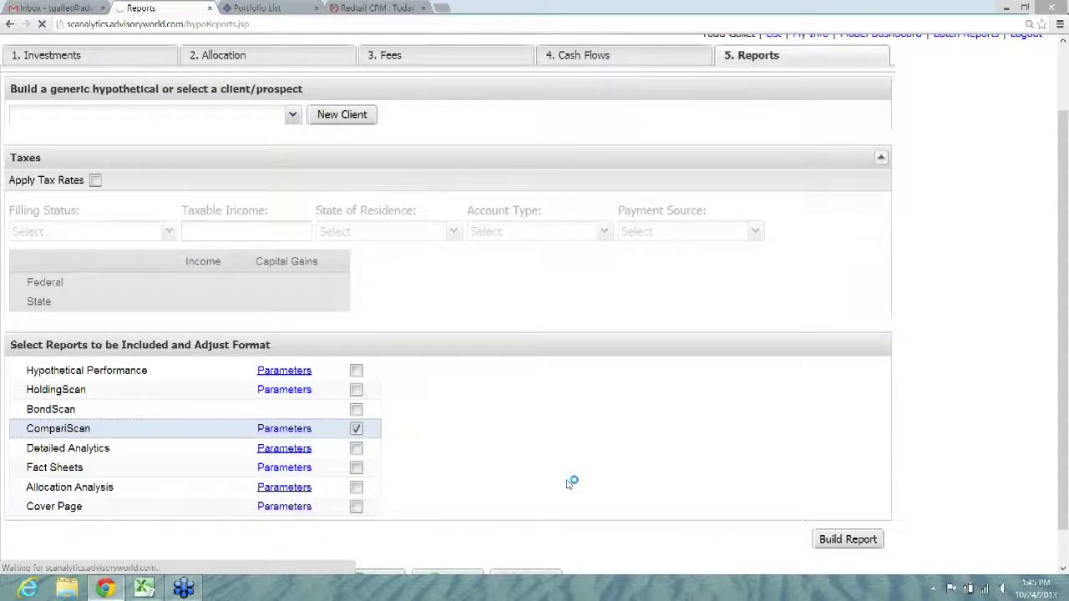
pyautogui.click(222, 564)
pyautogui.click(81, 554)
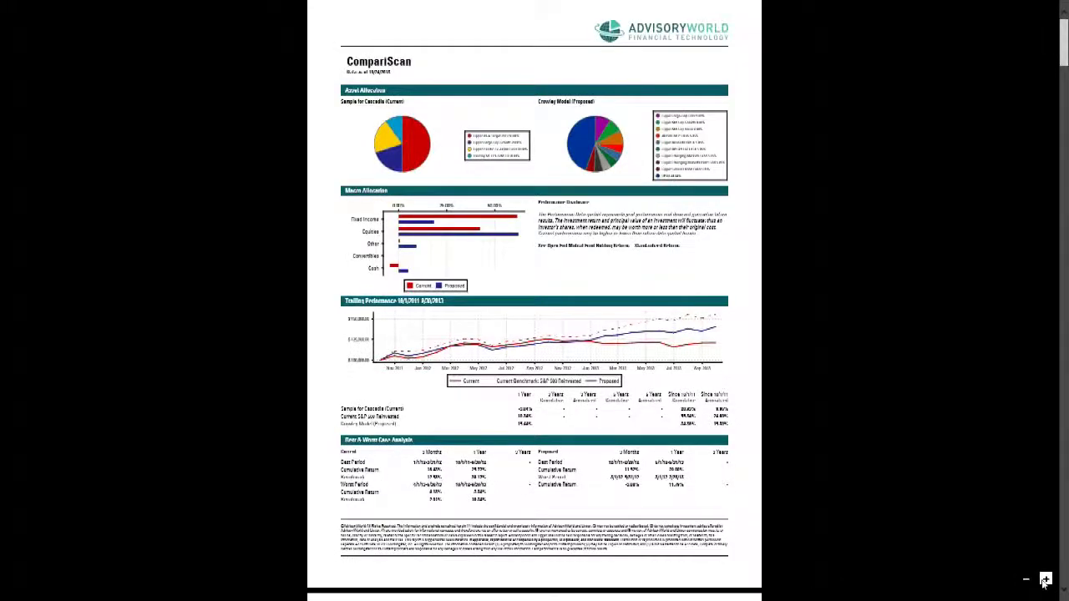
pyautogui.click(1044, 582)
pyautogui.scroll(3, 1063, 49)
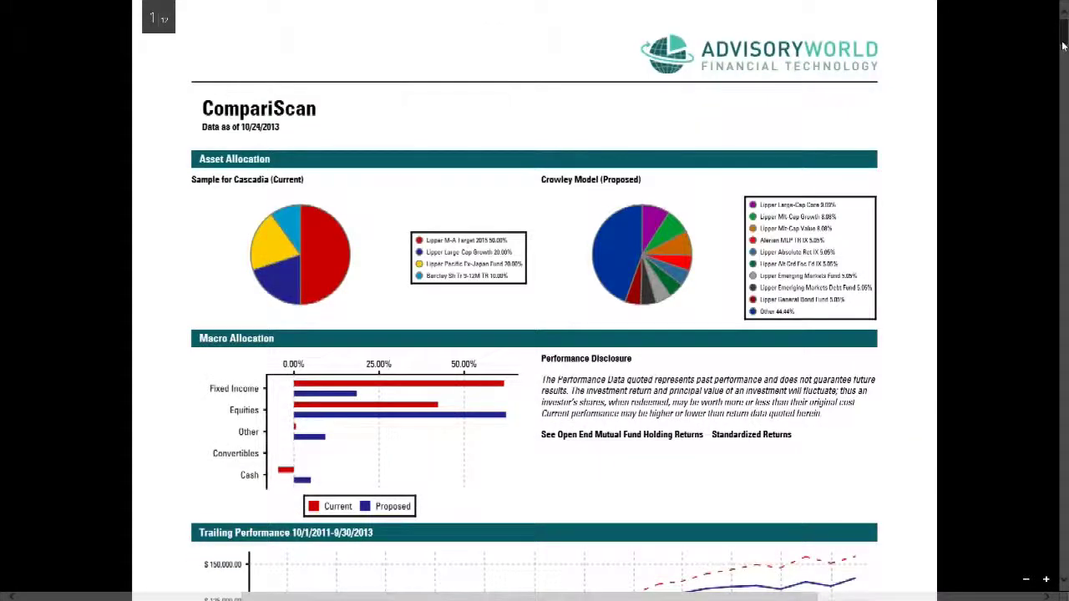
pyautogui.scroll(-1, 1063, 48)
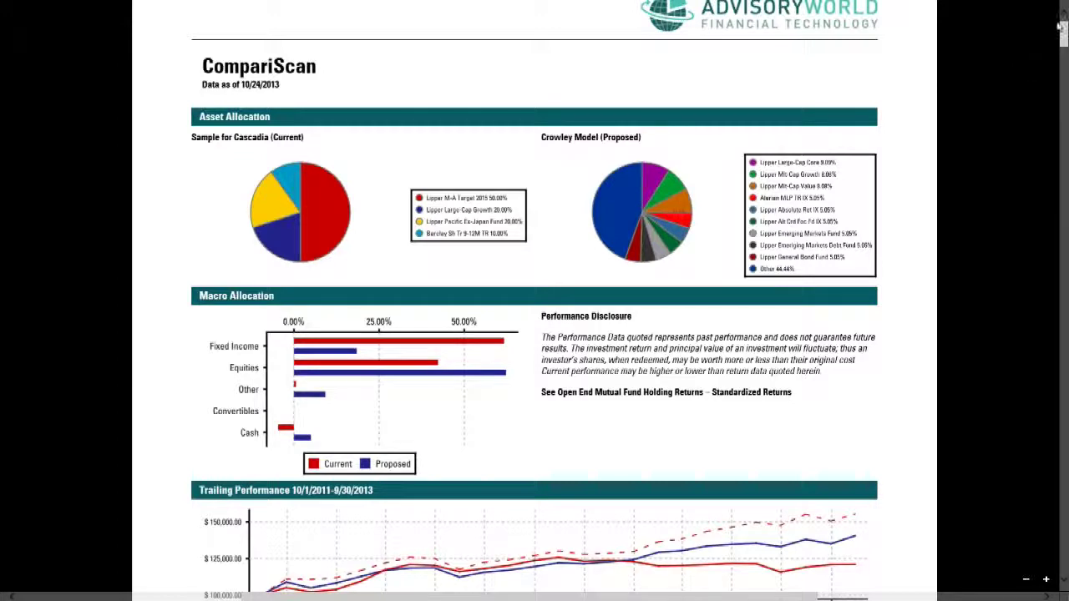
pyautogui.moveTo(1064, 27); pyautogui.dragTo(1065, 41)
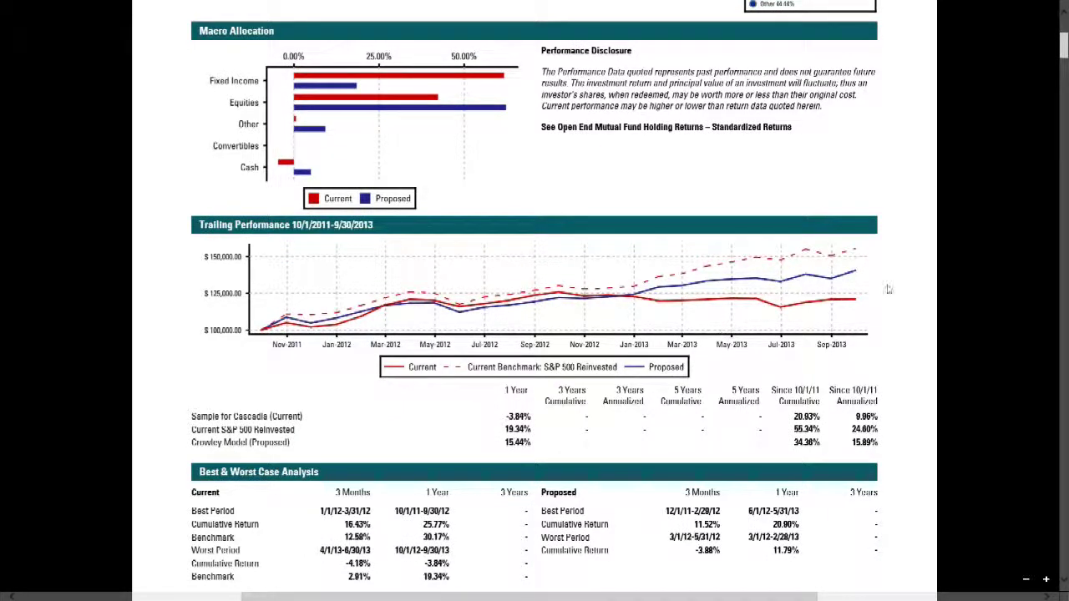
pyautogui.moveTo(1064, 43); pyautogui.dragTo(1065, 46)
pyautogui.scroll(-4, 598, 270)
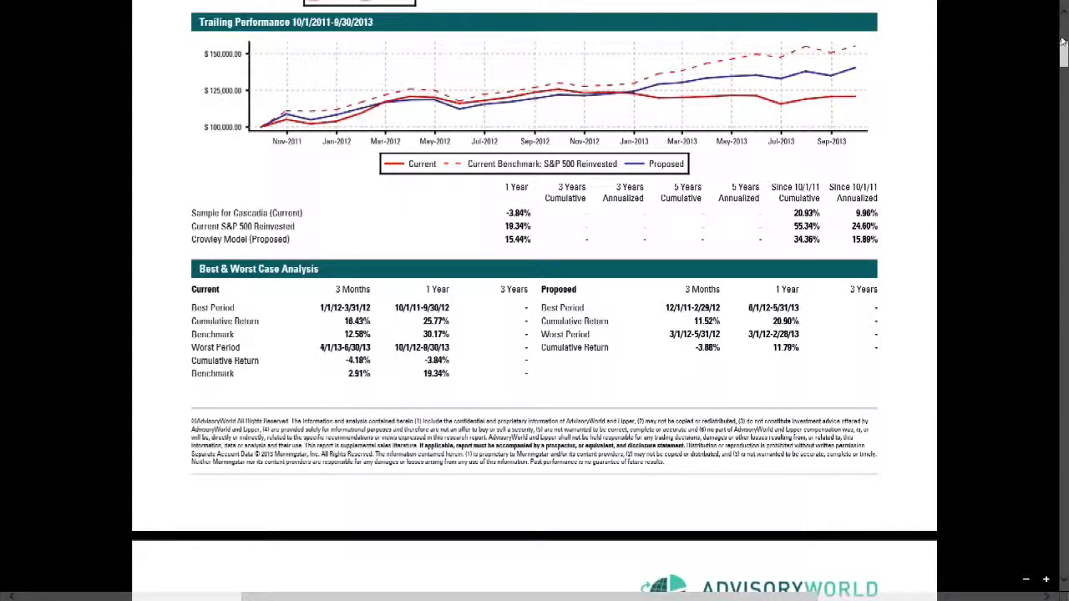
pyautogui.moveTo(1065, 54); pyautogui.dragTo(1065, 76)
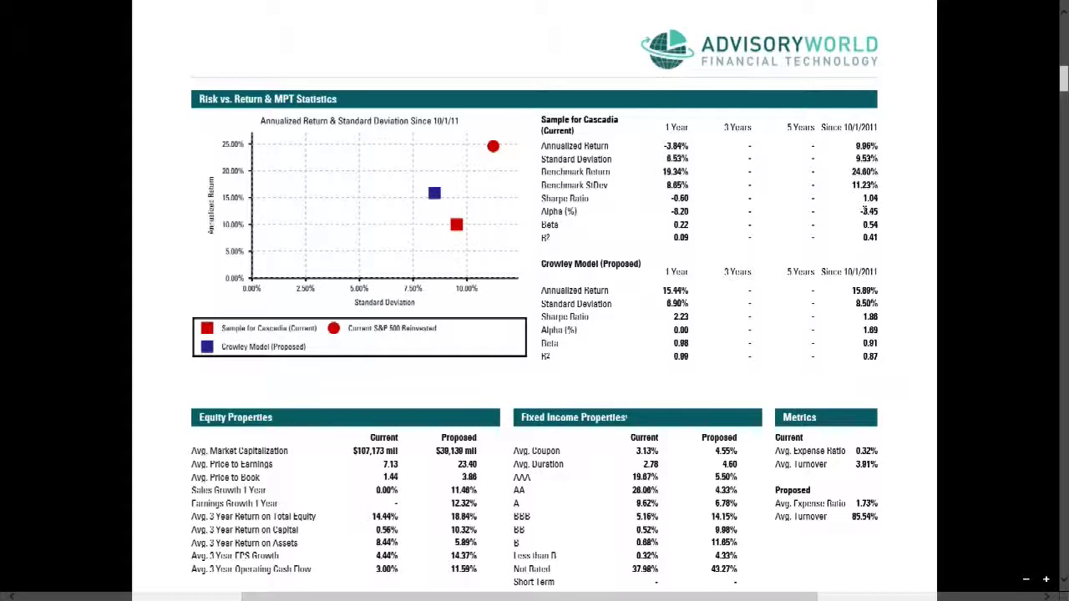
pyautogui.moveTo(1063, 83); pyautogui.dragTo(1065, 137)
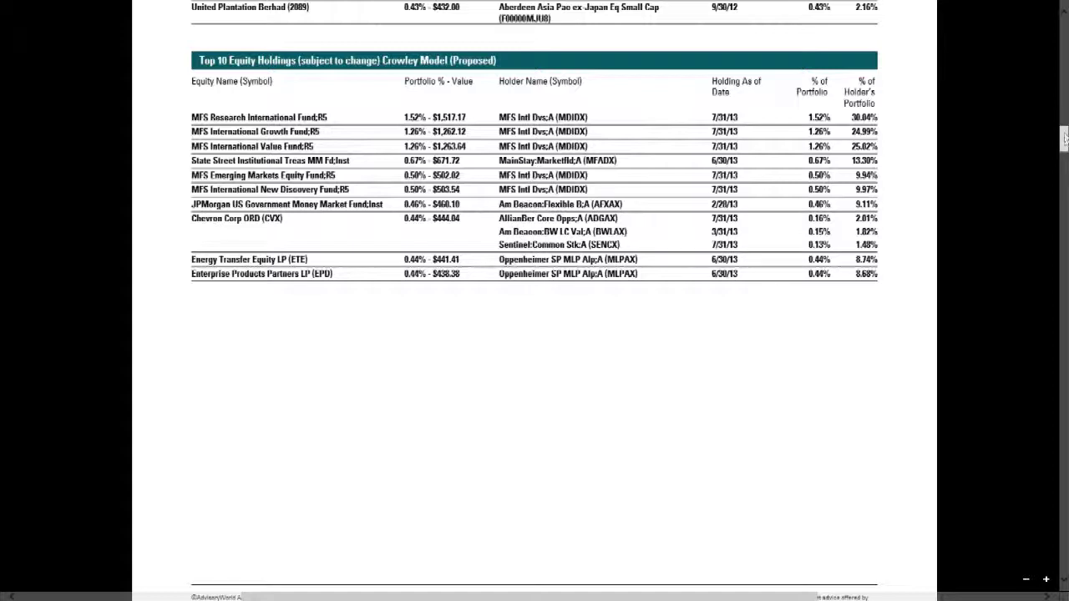
pyautogui.scroll(-10, 635, 232)
pyautogui.scroll(-2, 535, 334)
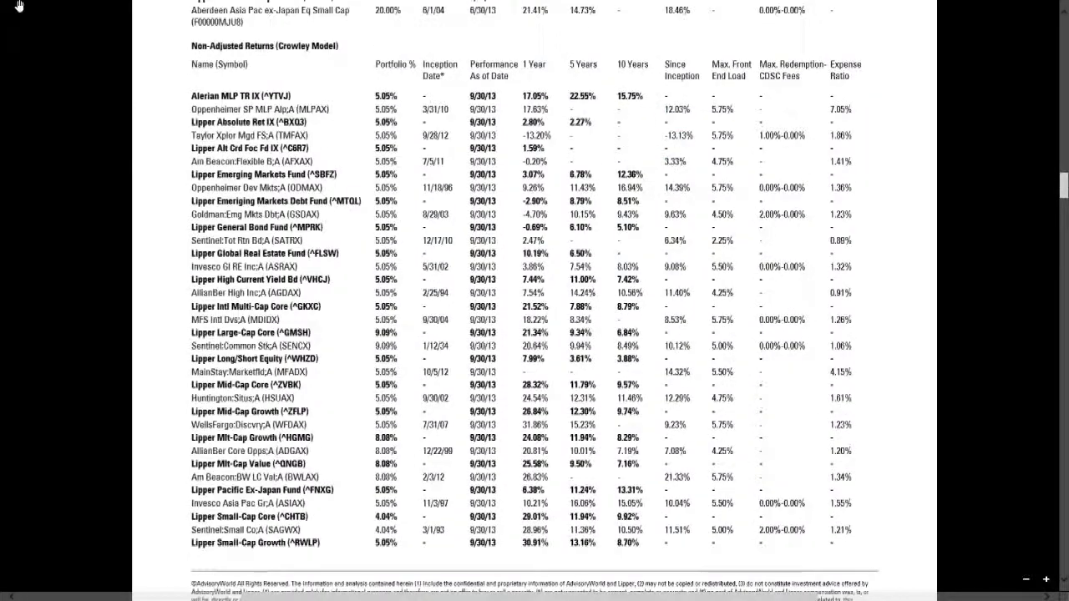
pyautogui.moveTo(2, 5)
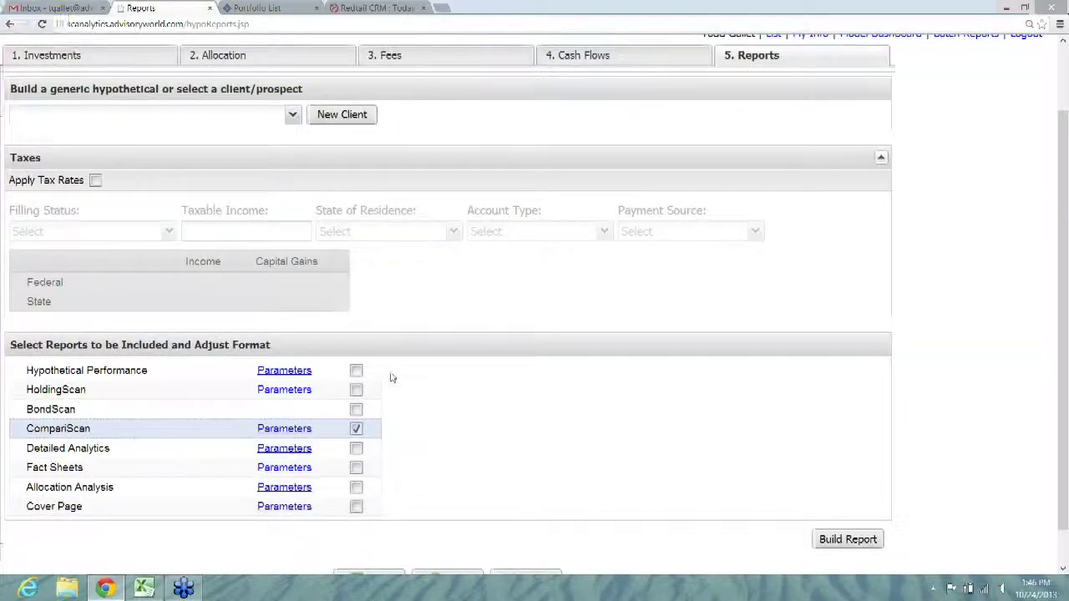
# Step: Untick CompariScan and open the Detailed Analytics Report Parameters with Sample for Cascadia as Portfolio 1
pyautogui.click(357, 429)
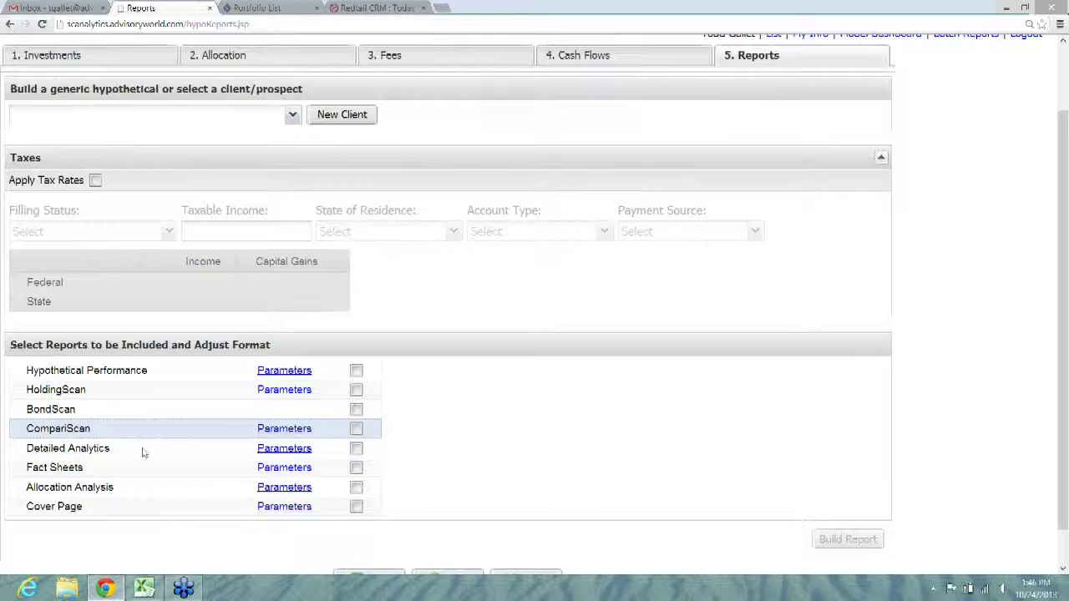
pyautogui.click(284, 449)
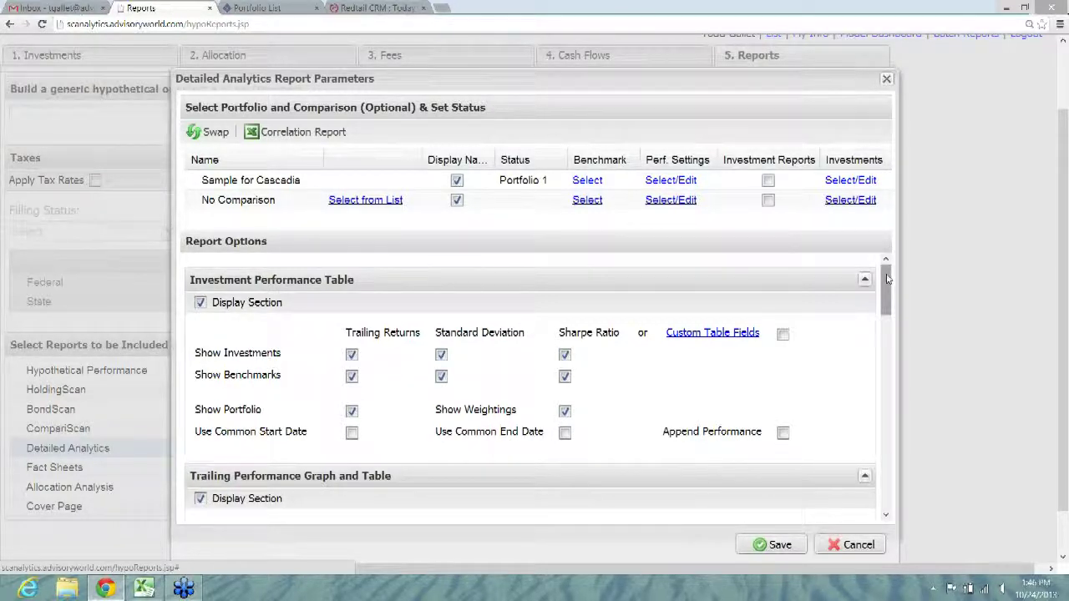
# Step: Toggle the Investment Performance Table and Trailing Performance graph sections off and back on, then close the dialog
pyautogui.moveTo(888, 279); pyautogui.dragTo(888, 284)
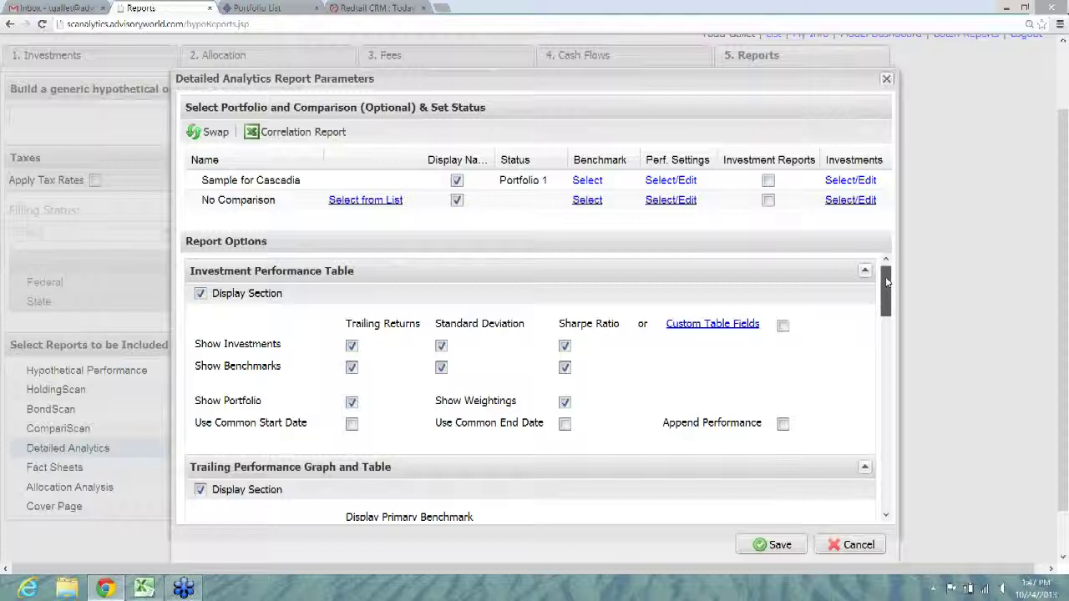
pyautogui.moveTo(888, 283); pyautogui.dragTo(888, 284)
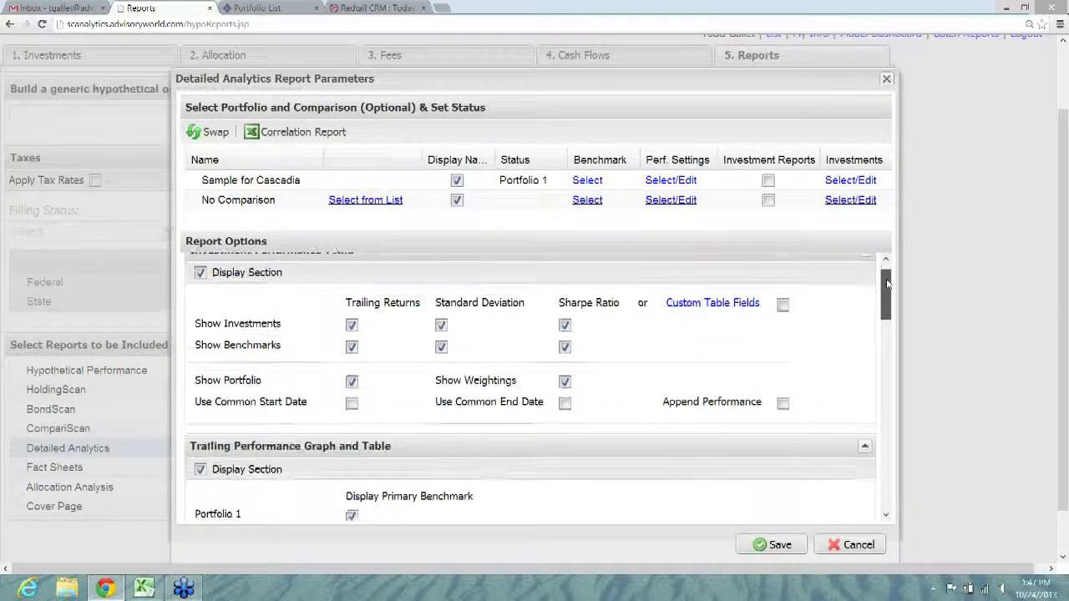
pyautogui.click(200, 273)
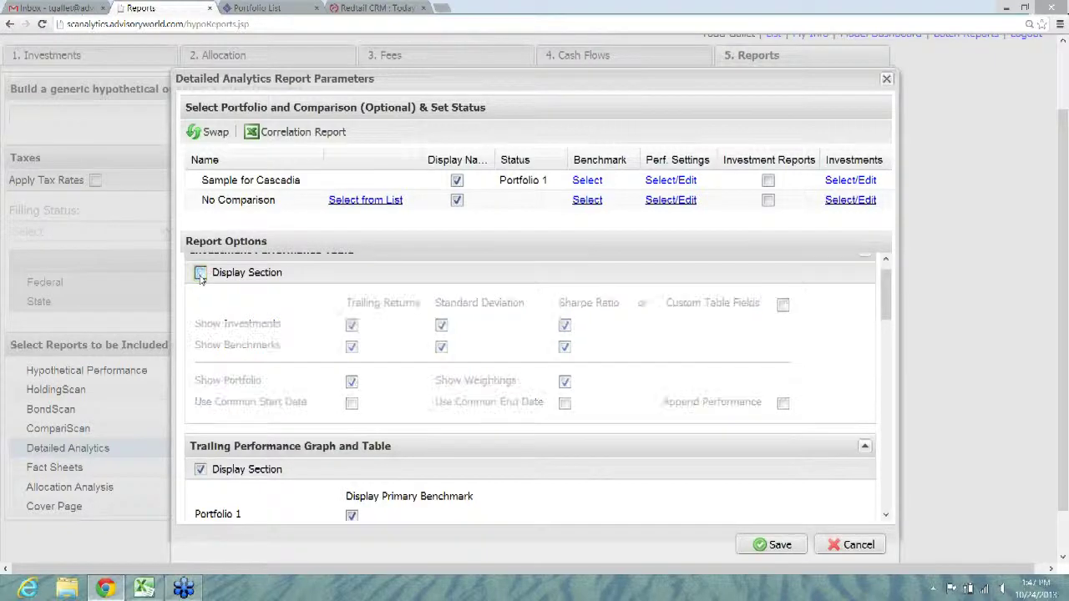
pyautogui.click(201, 273)
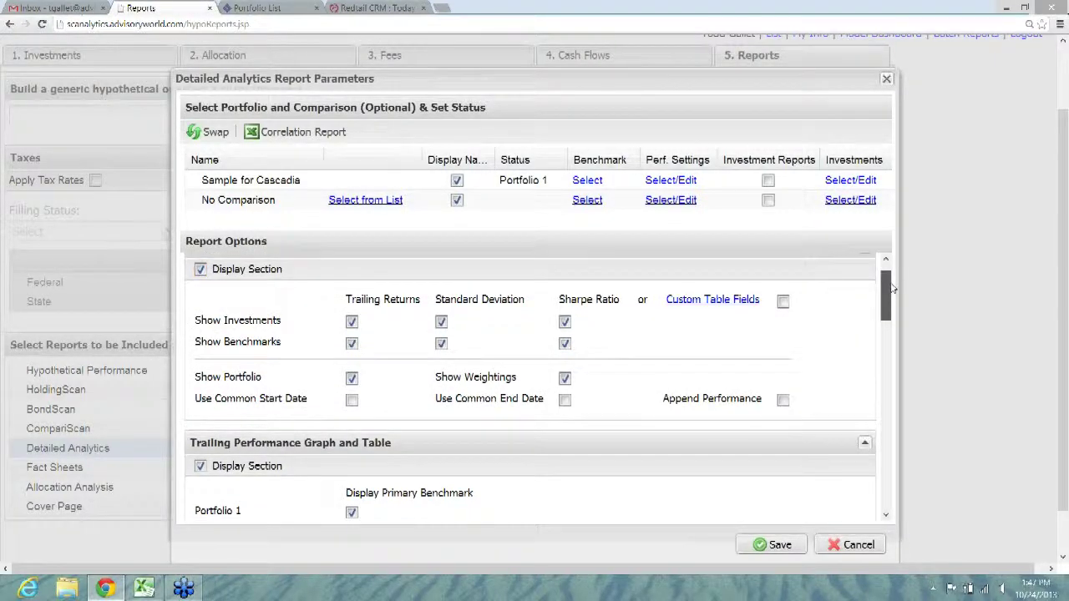
pyautogui.scroll(-3, 534, 384)
pyautogui.click(200, 358)
pyautogui.click(200, 357)
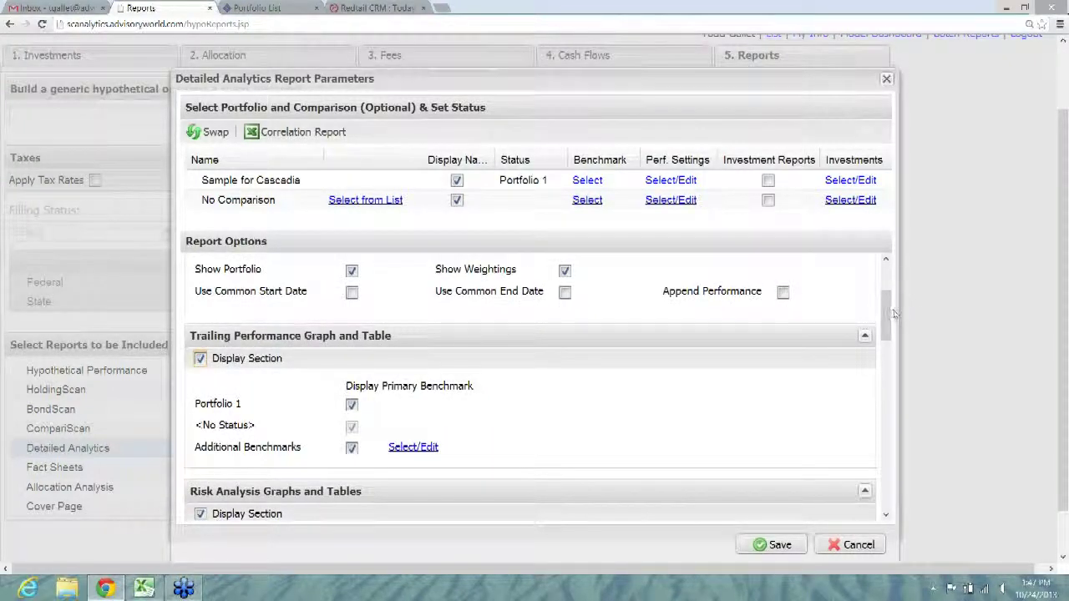
pyautogui.moveTo(887, 322); pyautogui.dragTo(883, 482)
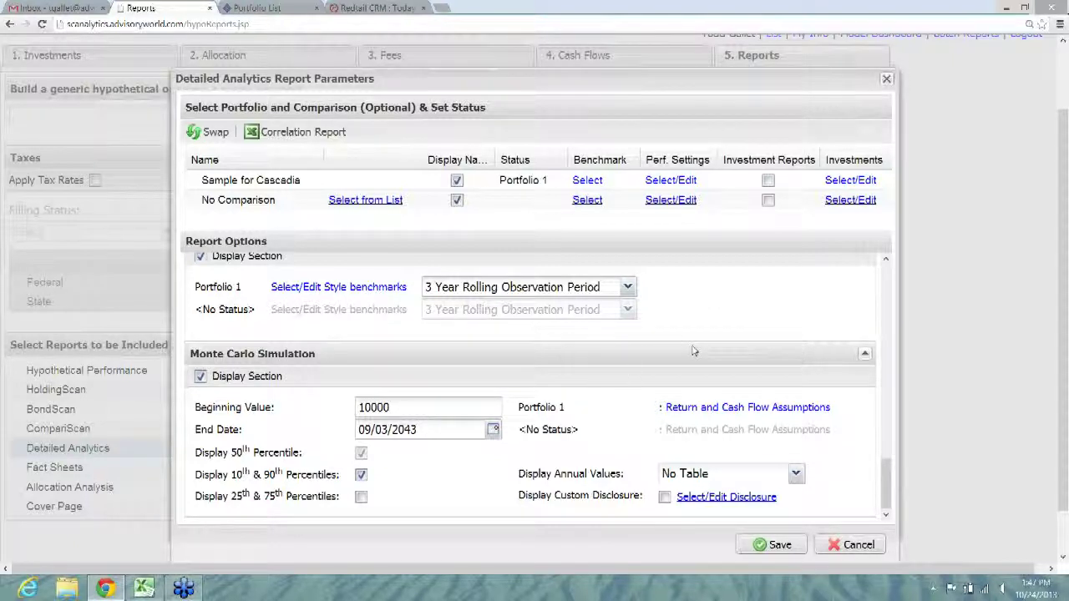
pyautogui.click(888, 80)
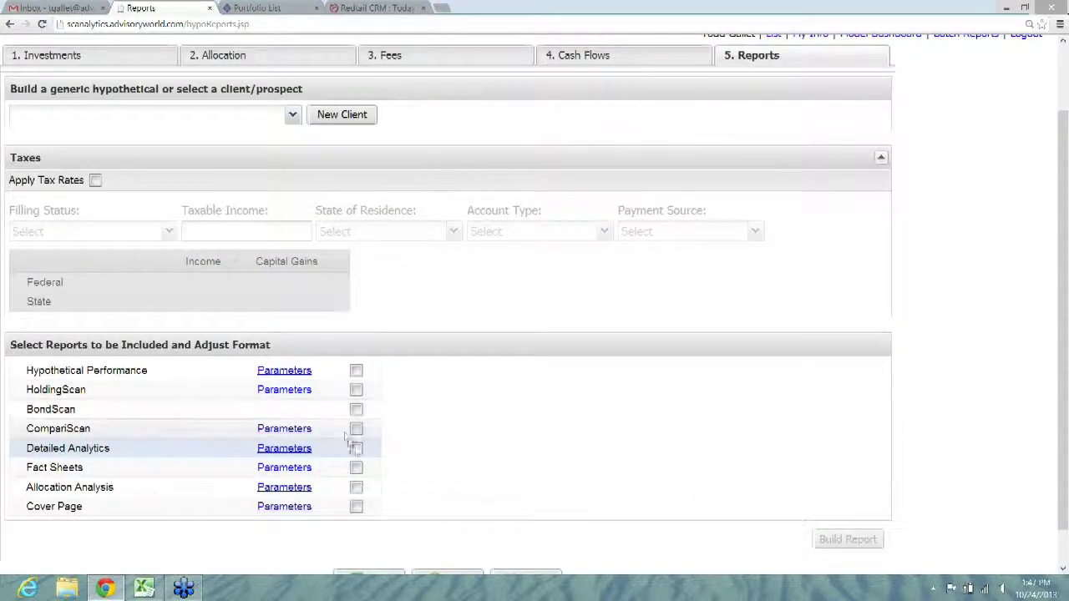
# Step: Tick only Detailed Analytics, build the report, then keep and open the downloaded PDF
pyautogui.click(356, 449)
pyautogui.click(835, 541)
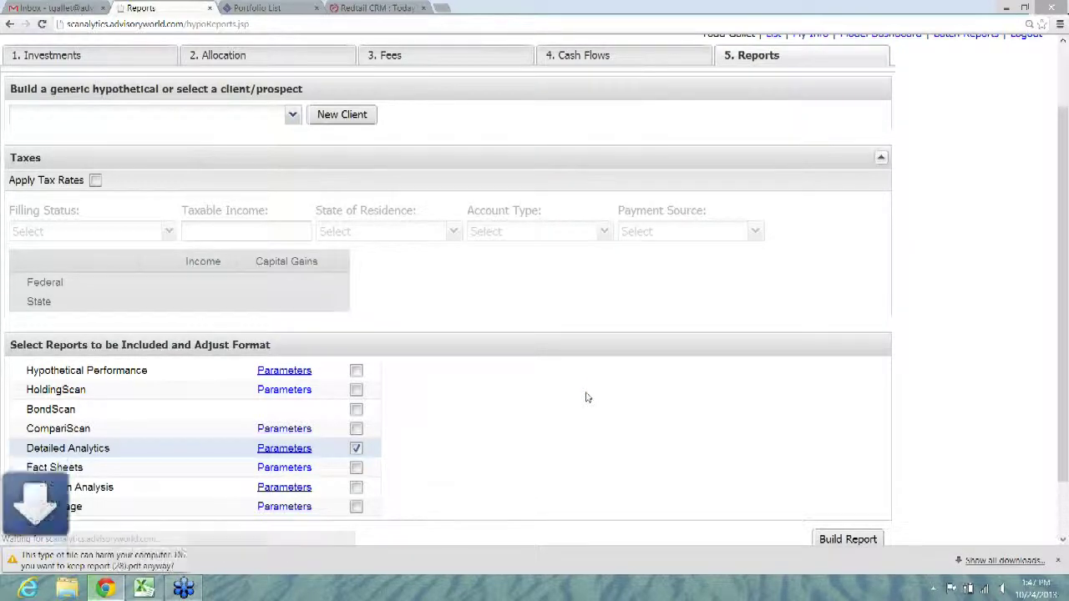
pyautogui.click(232, 567)
pyautogui.click(50, 560)
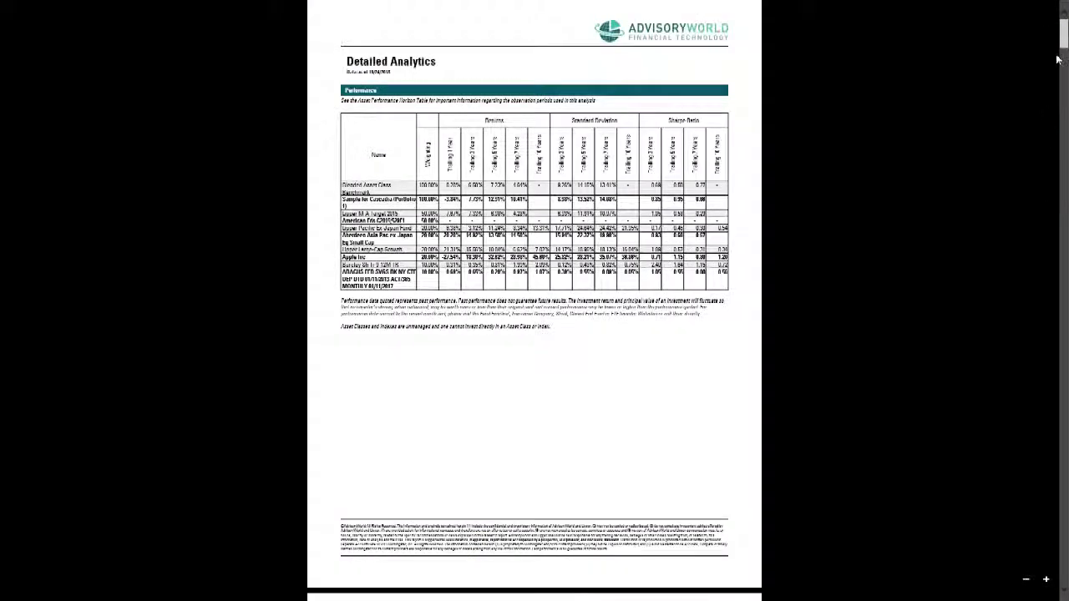
# Step: Zoom into the Performance table, then scroll to the Modern Portfolio Theory page projecting $452,134.46 in 15 years
pyautogui.click(1047, 579)
pyautogui.click(1047, 578)
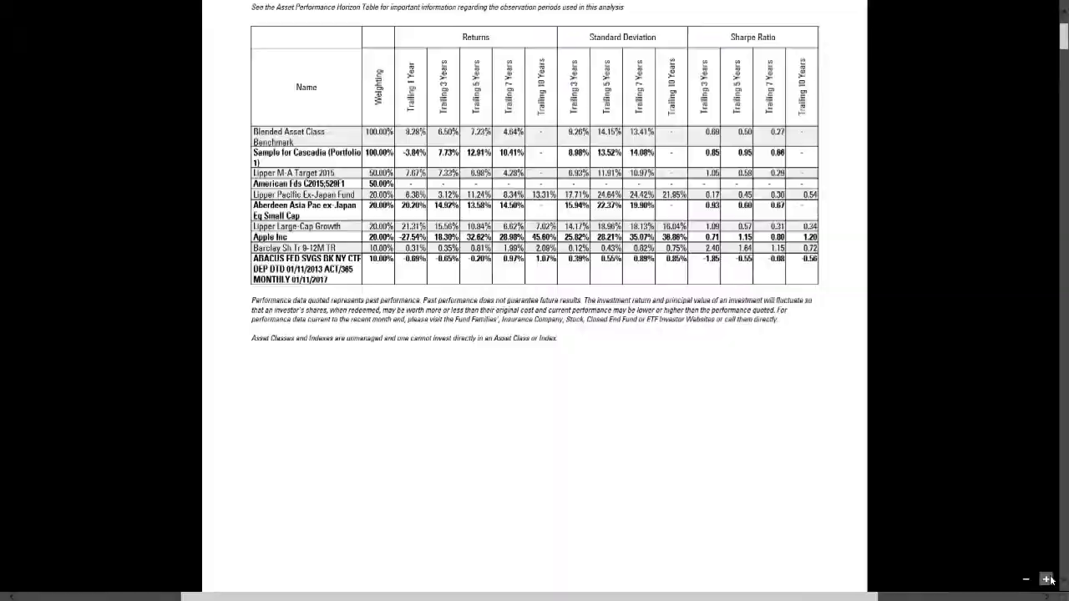
pyautogui.click(1047, 579)
pyautogui.scroll(3, 1065, 37)
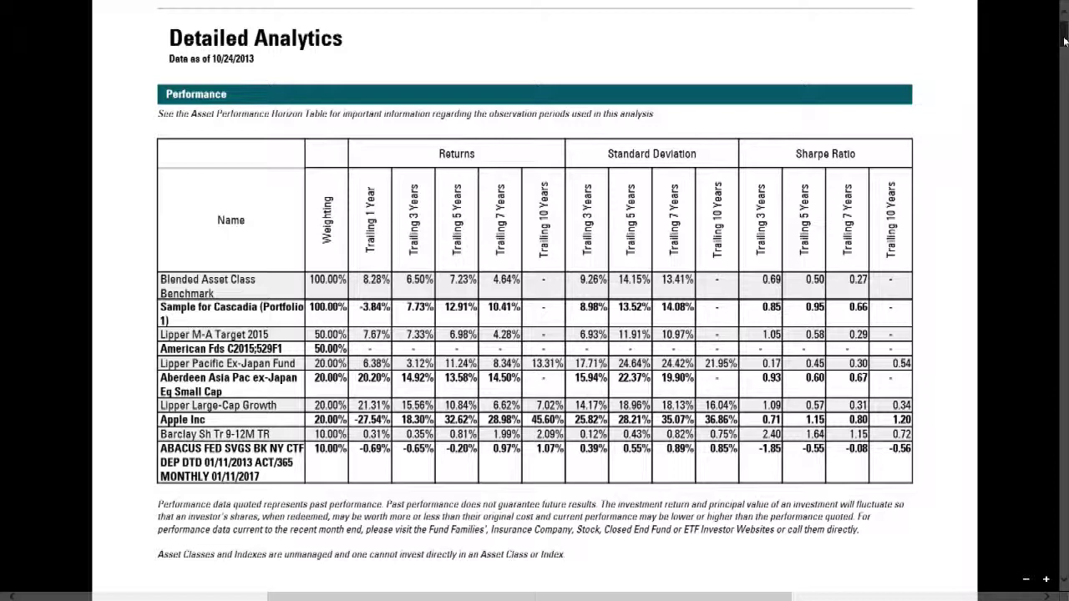
pyautogui.scroll(-1, 1065, 41)
pyautogui.scroll(-1, 1065, 41)
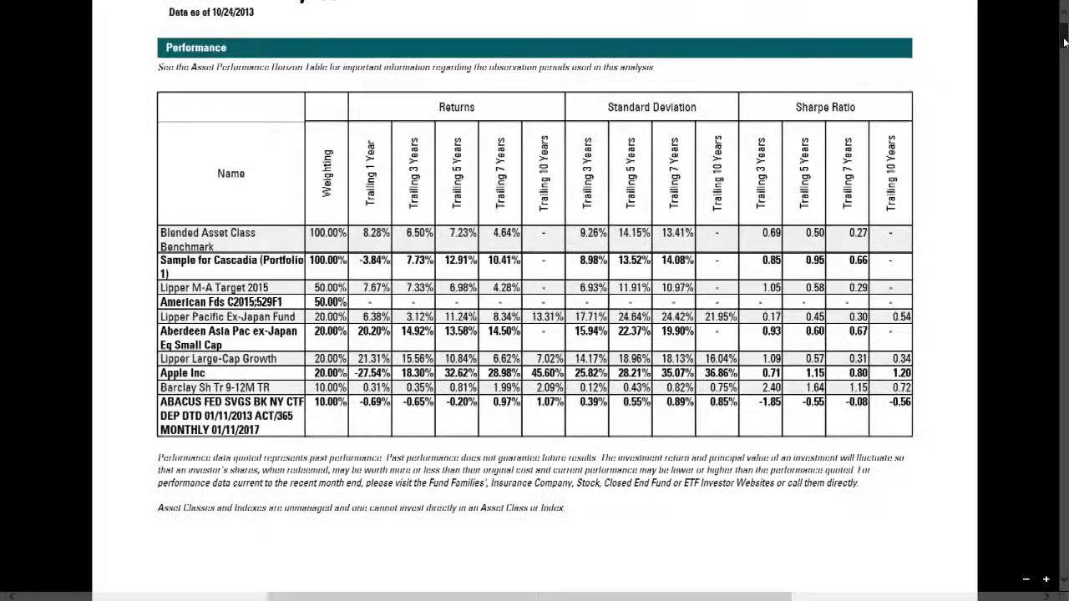
pyautogui.moveTo(1064, 41); pyautogui.dragTo(1064, 60)
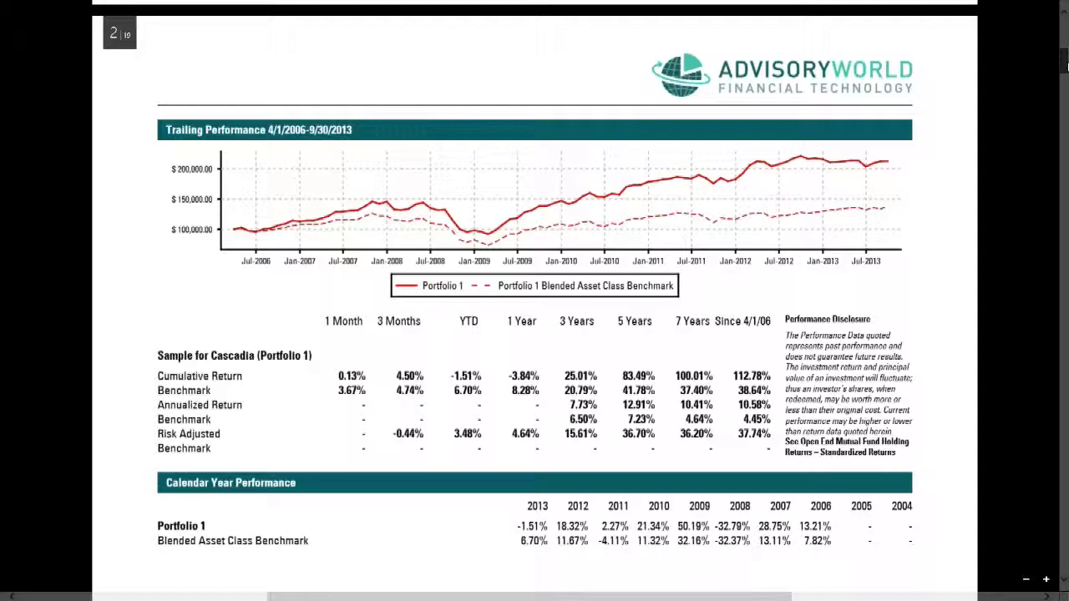
pyautogui.moveTo(1064, 62); pyautogui.dragTo(1064, 88)
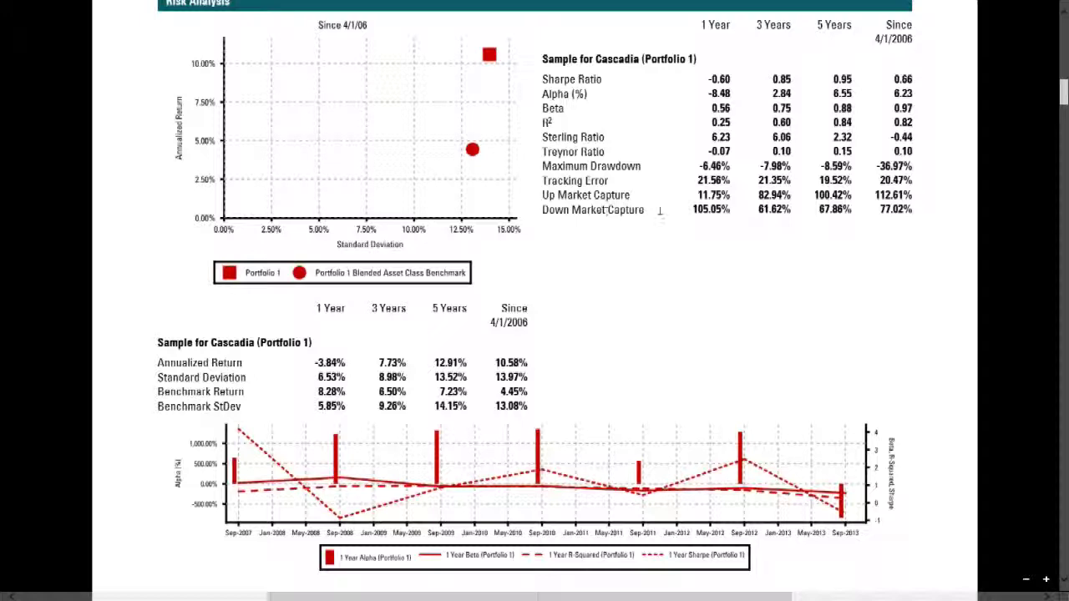
pyautogui.moveTo(1066, 89); pyautogui.dragTo(1066, 124)
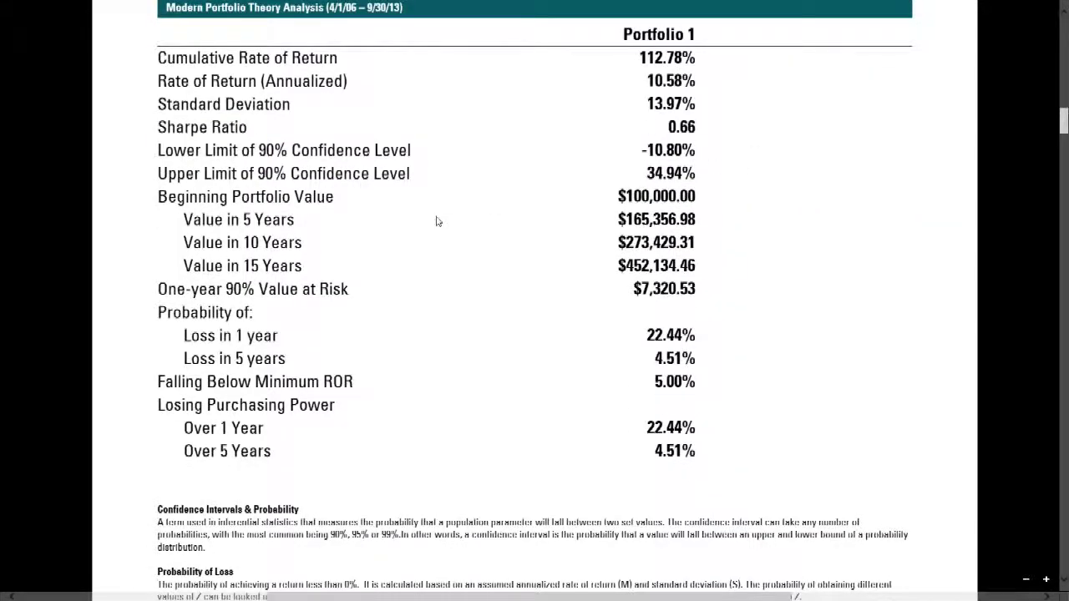